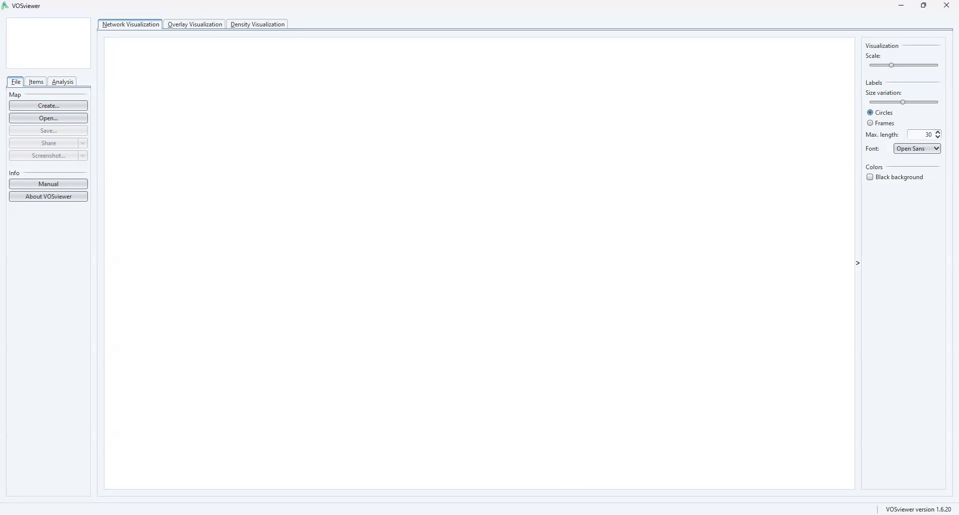
# Start a new map based on bibliographic data read from bibliographic database files.
pyautogui.click(65, 105)
pyautogui.click(387, 202)
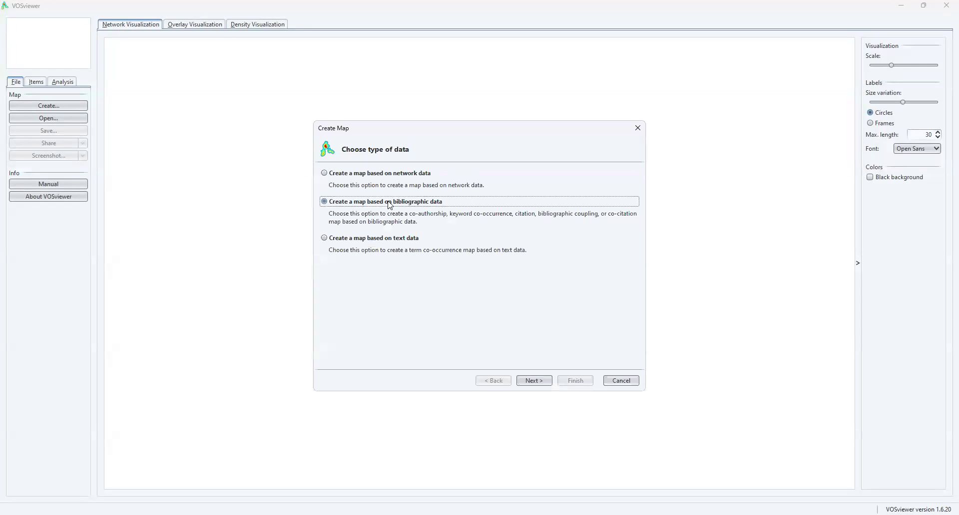
pyautogui.click(543, 378)
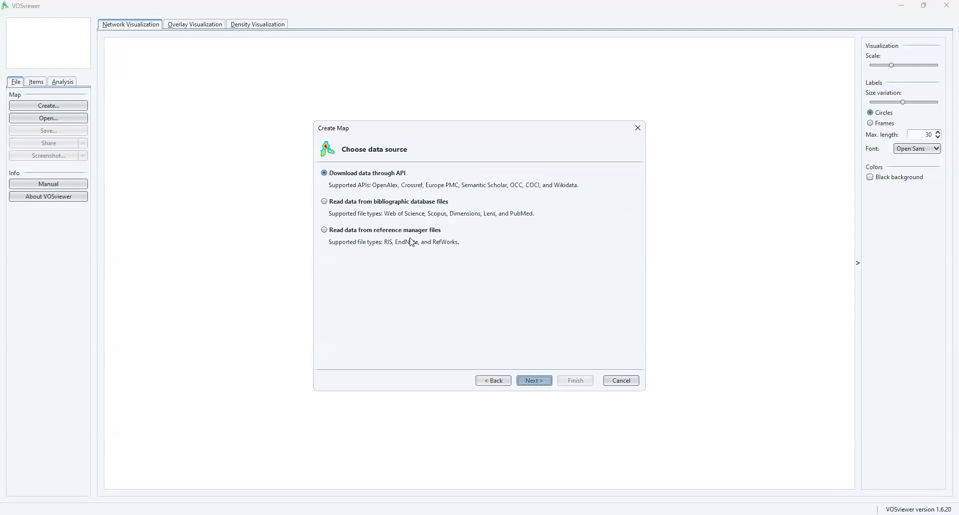
pyautogui.click(414, 202)
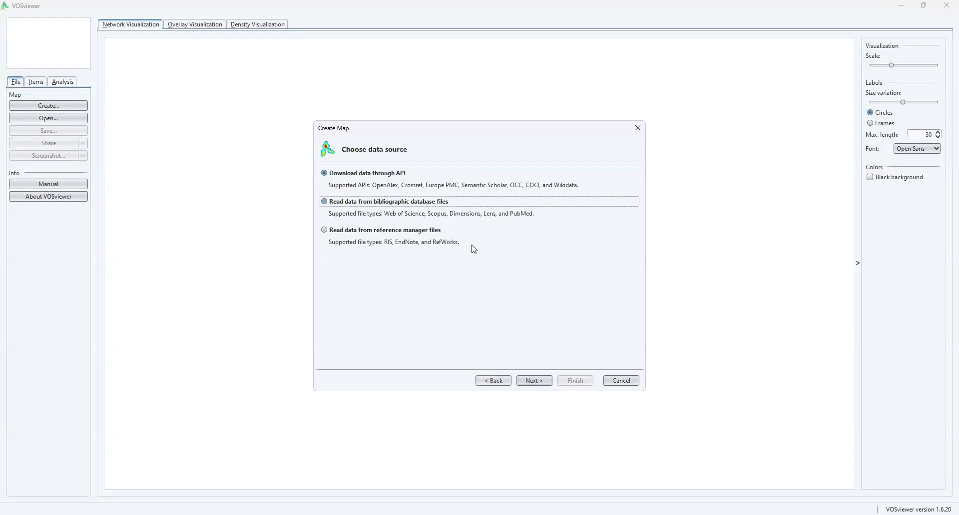
pyautogui.click(532, 381)
# Choose Scopus format and select Sustainable Tourism.csv from the Youtube folder.
pyautogui.click(384, 175)
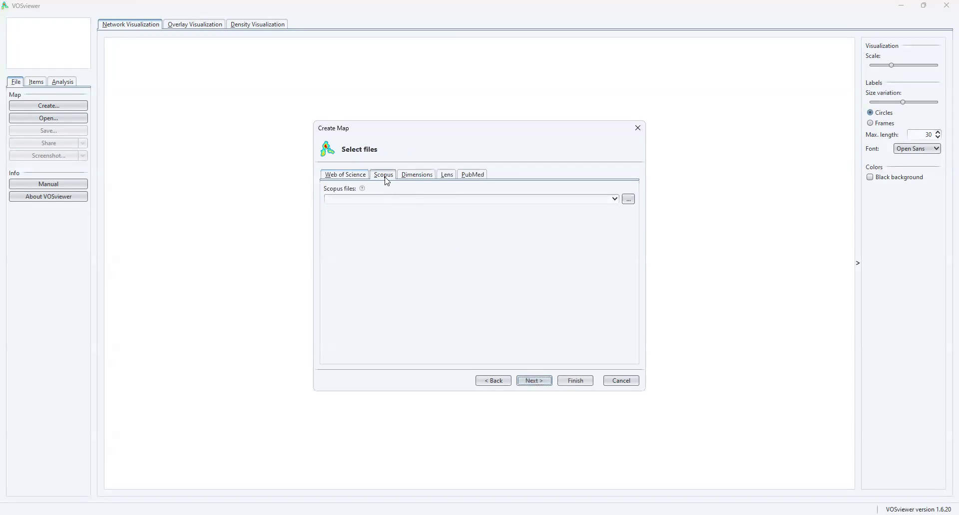
pyautogui.click(630, 201)
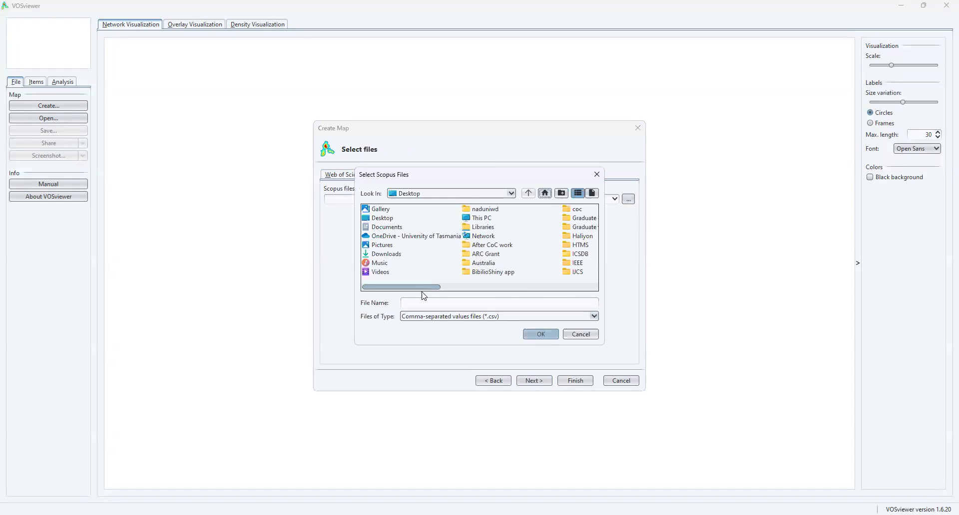
pyautogui.moveTo(422, 288); pyautogui.dragTo(553, 298)
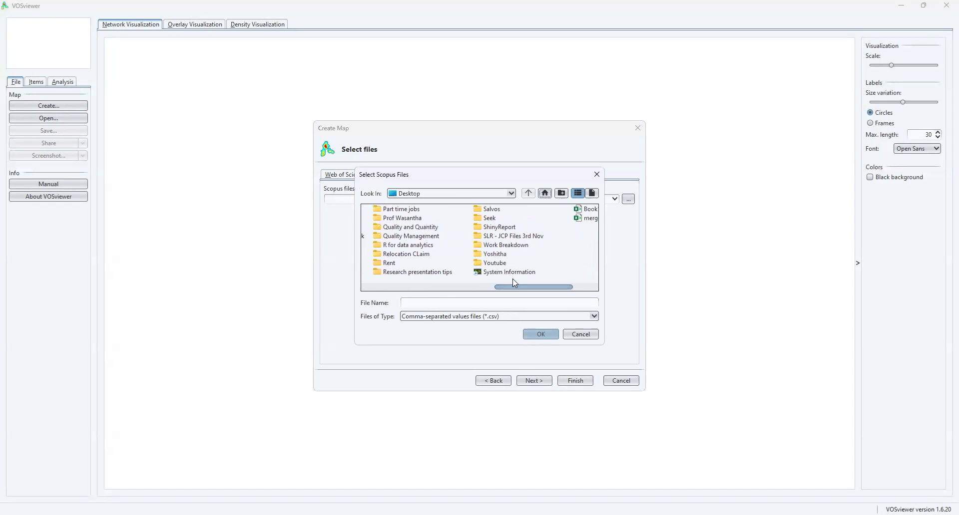
pyautogui.doubleClick(496, 263)
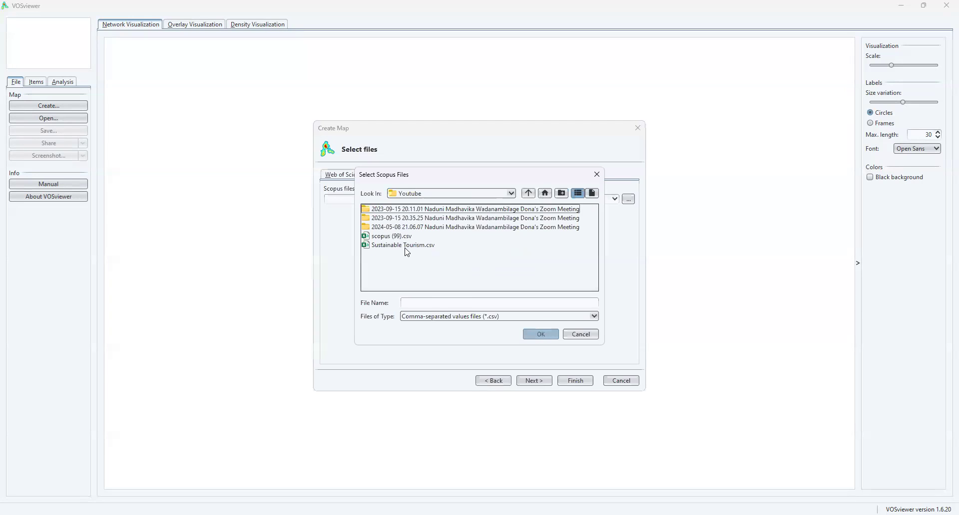
pyautogui.click(409, 246)
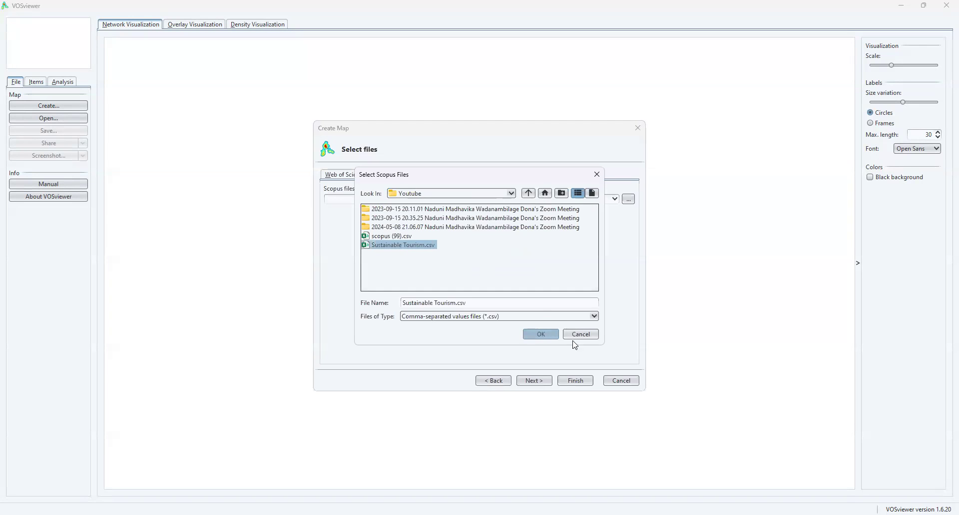
# Load the Scopus file and set analysis to co-occurrence of all keywords with full counting.
pyautogui.click(541, 336)
pyautogui.click(530, 383)
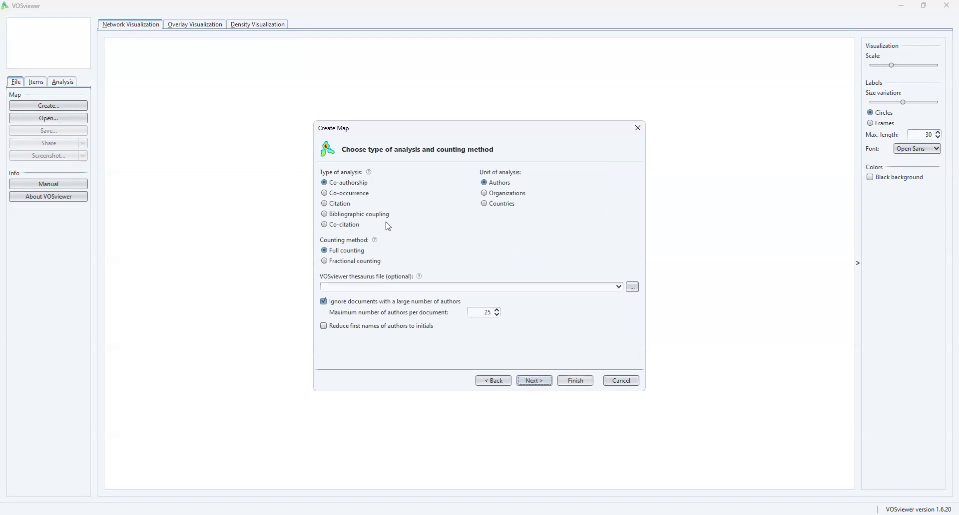
pyautogui.click(351, 203)
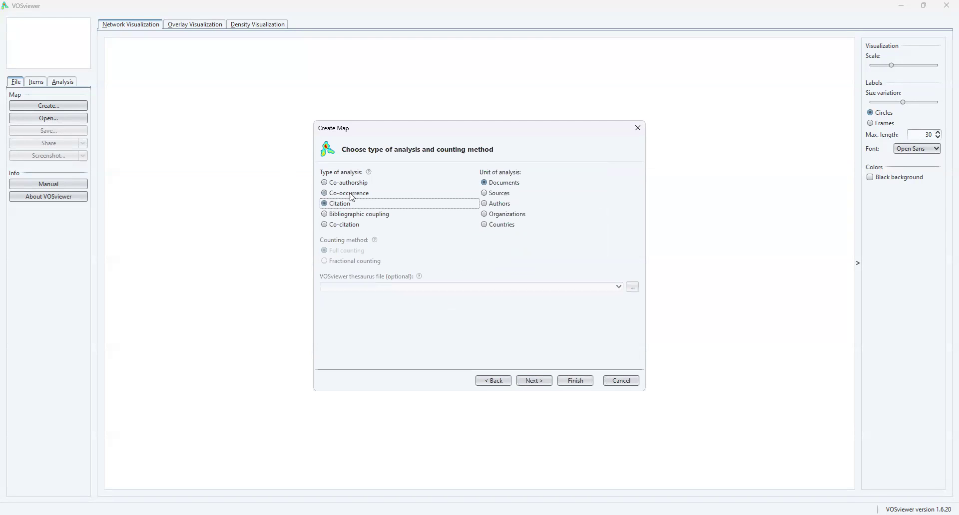
pyautogui.click(350, 193)
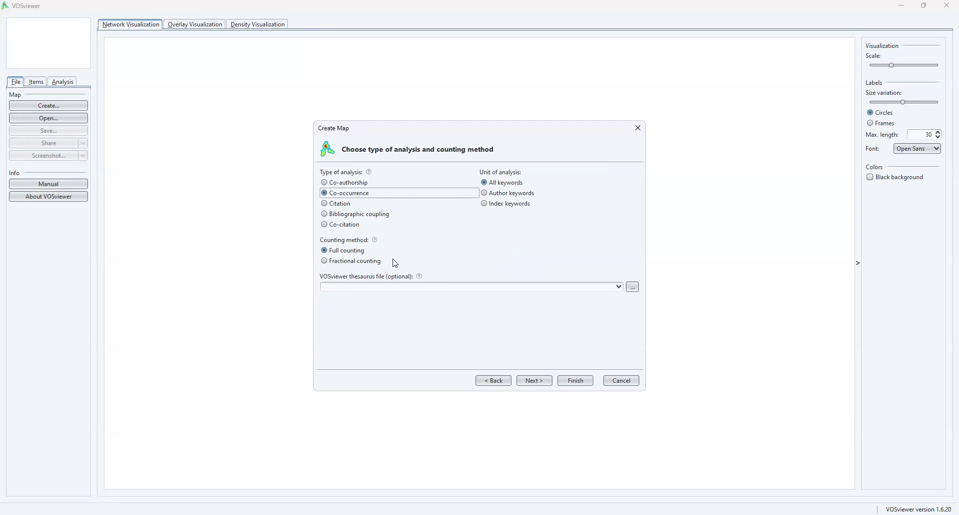
# Set the minimum keyword occurrences to 10, keep 34 keywords, and view the verification table.
pyautogui.click(535, 381)
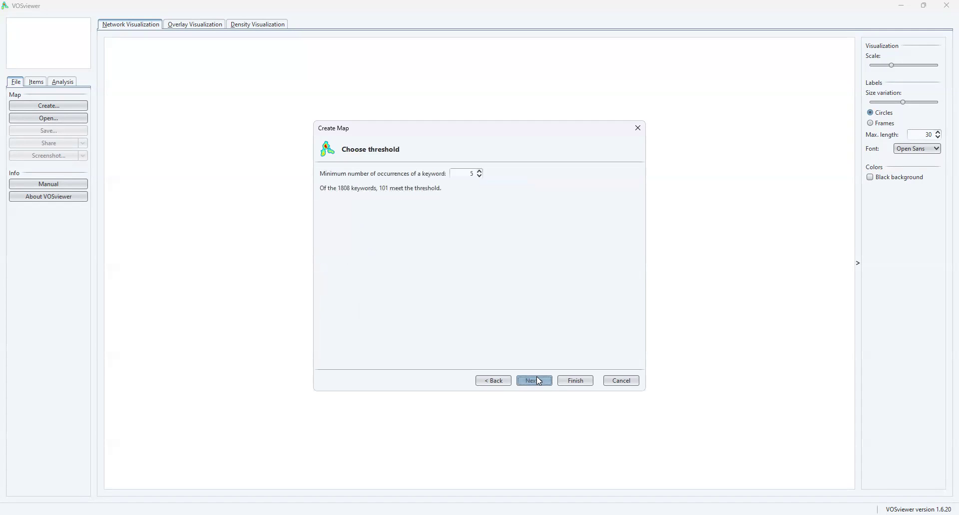
pyautogui.doubleClick(480, 171)
pyautogui.click(480, 171)
pyautogui.click(529, 382)
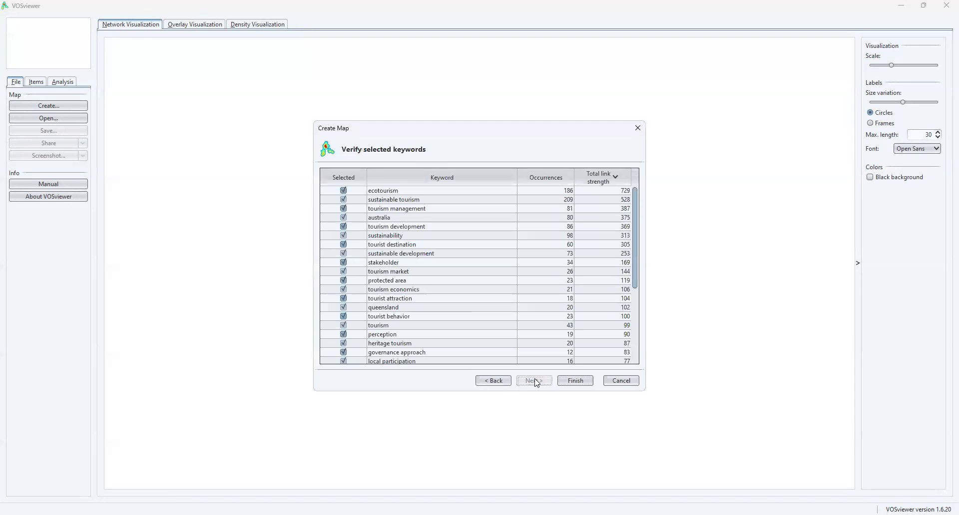
pyautogui.click(532, 381)
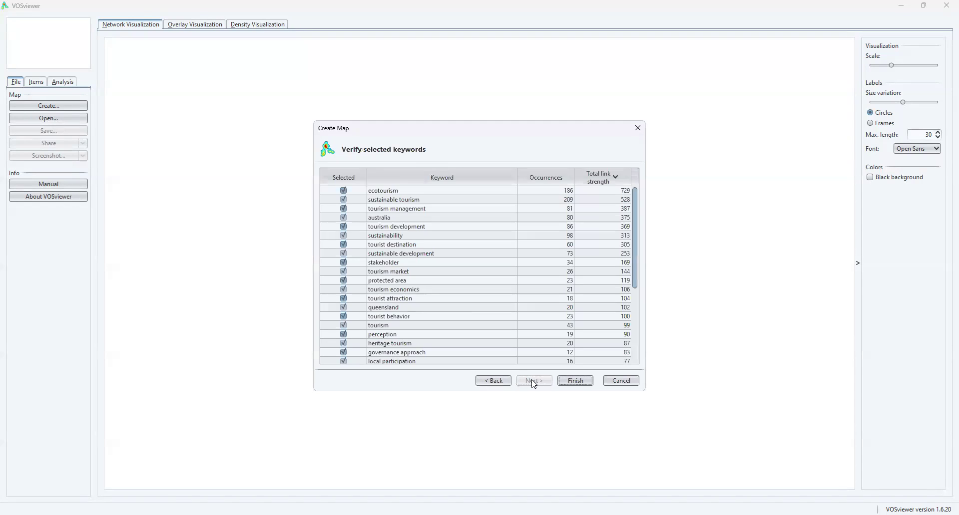
pyautogui.click(499, 382)
pyautogui.click(500, 383)
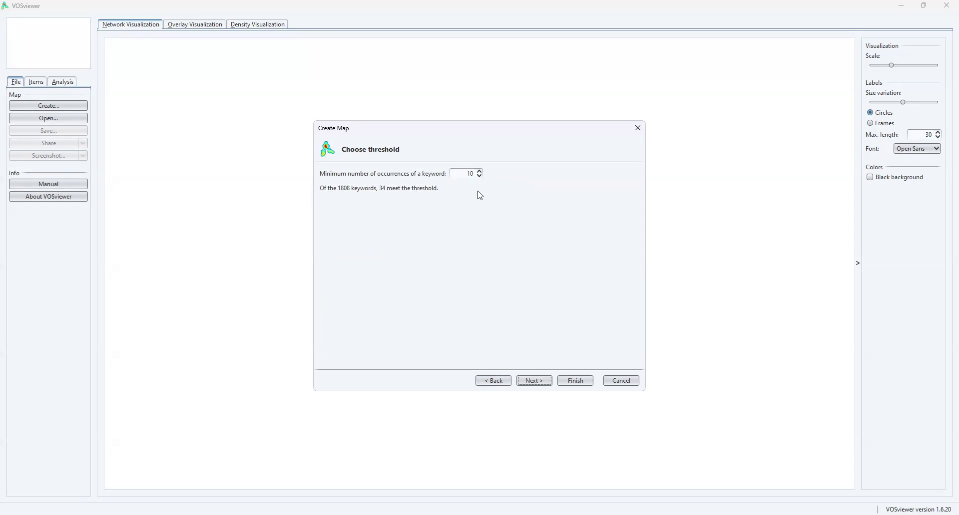
pyautogui.click(539, 387)
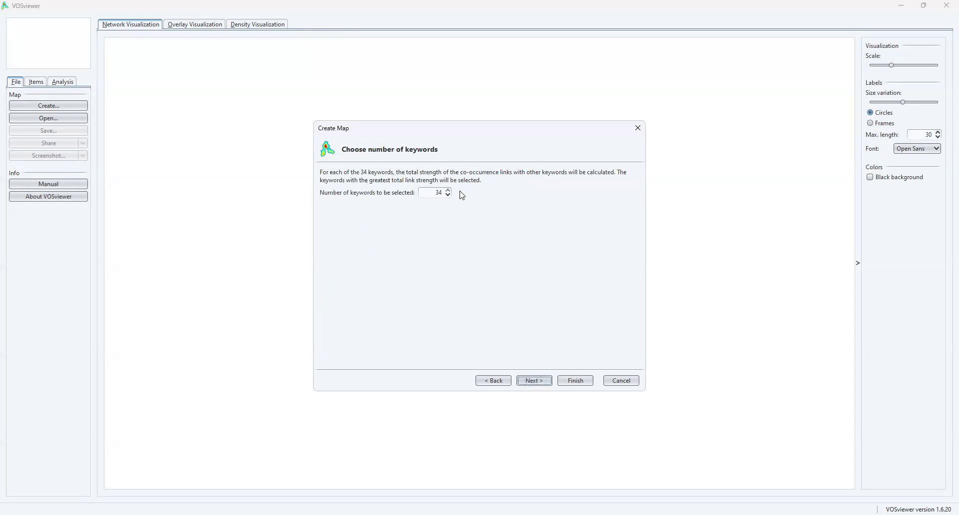
pyautogui.click(532, 381)
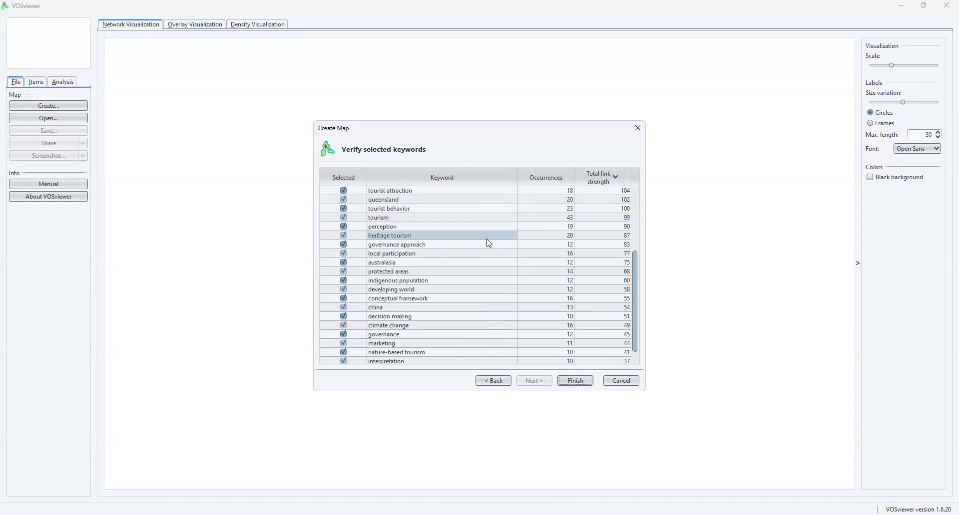
pyautogui.scroll(4, 507, 289)
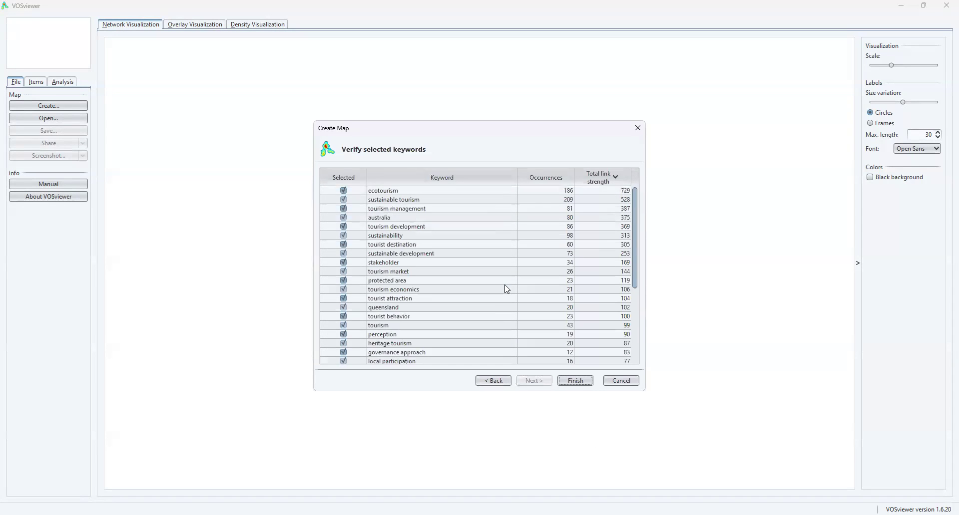
# Export the 34 selected keywords to a text file named 'test 2'.
pyautogui.rightClick(442, 214)
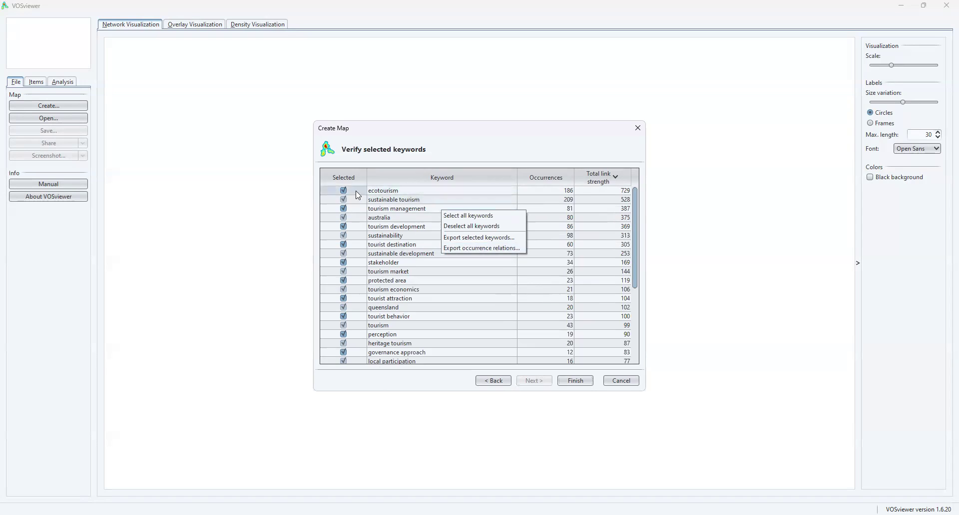
pyautogui.click(475, 239)
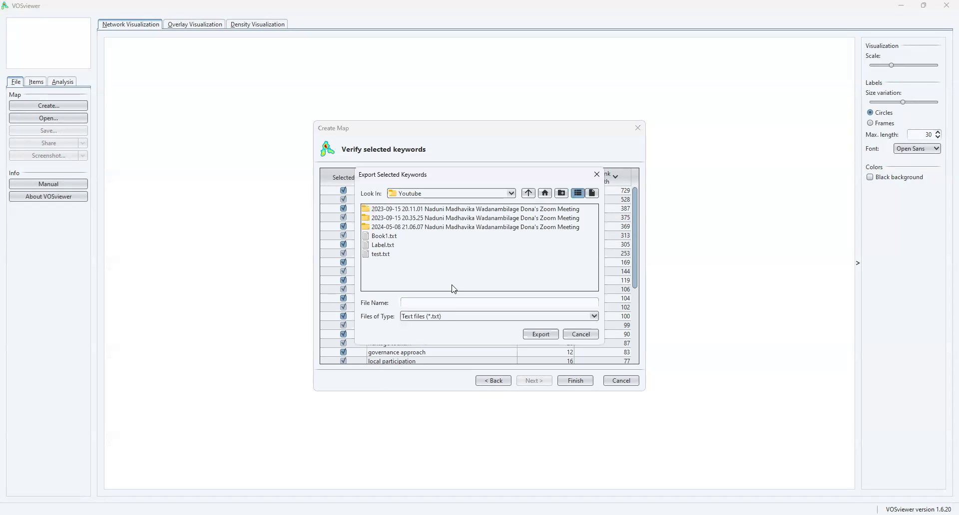
pyautogui.write('test 2')
pyautogui.click(540, 334)
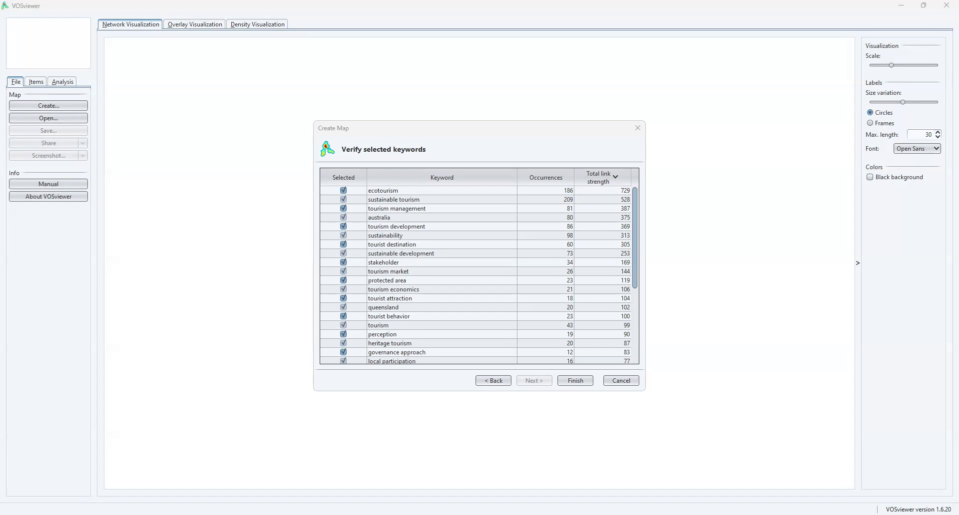
pyautogui.hotkey('alt', 'Tab')
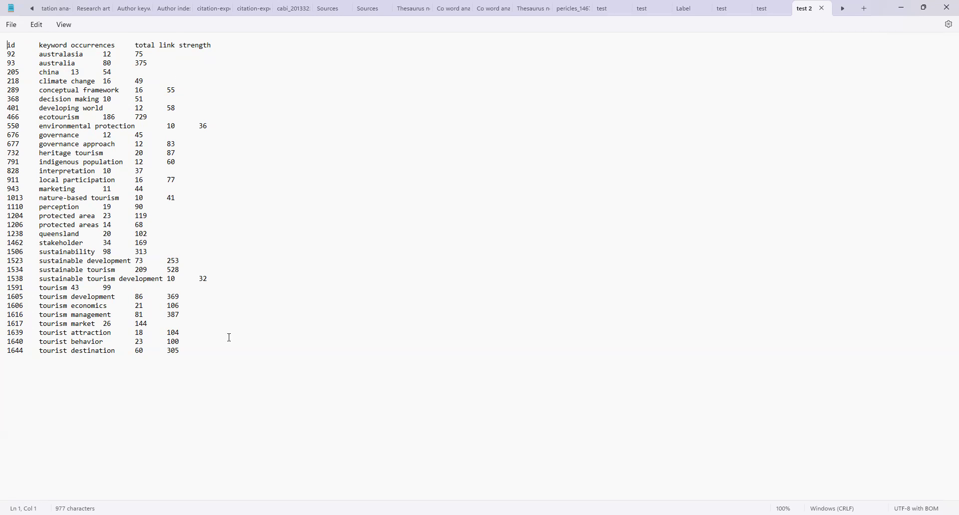
# Copy the whole keyword table from Notepad and paste it into cell A1 in Excel.
pyautogui.moveTo(185, 350); pyautogui.dragTo(3, 23)
pyautogui.hotkey('ctrl', 'c')
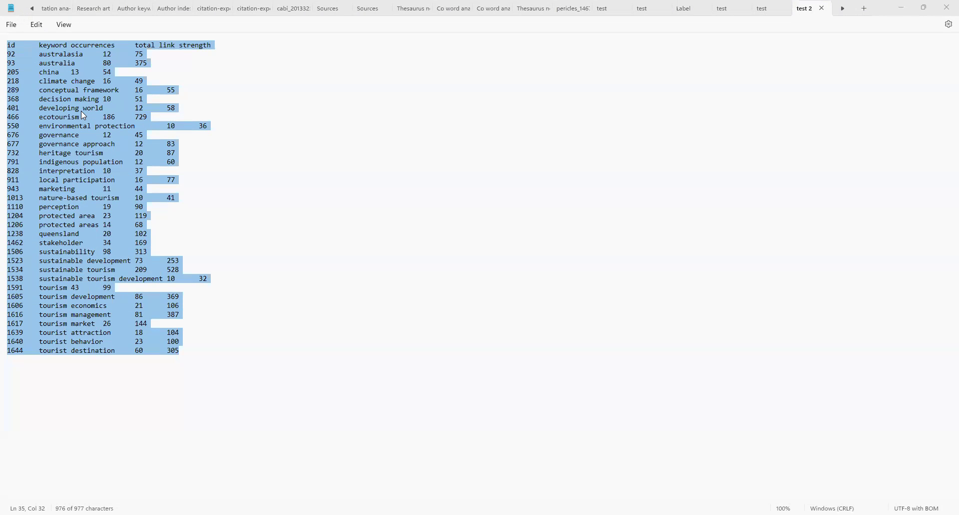
pyautogui.hotkey('alt', 'Tab')
pyautogui.hotkey('ctrl', 'v')
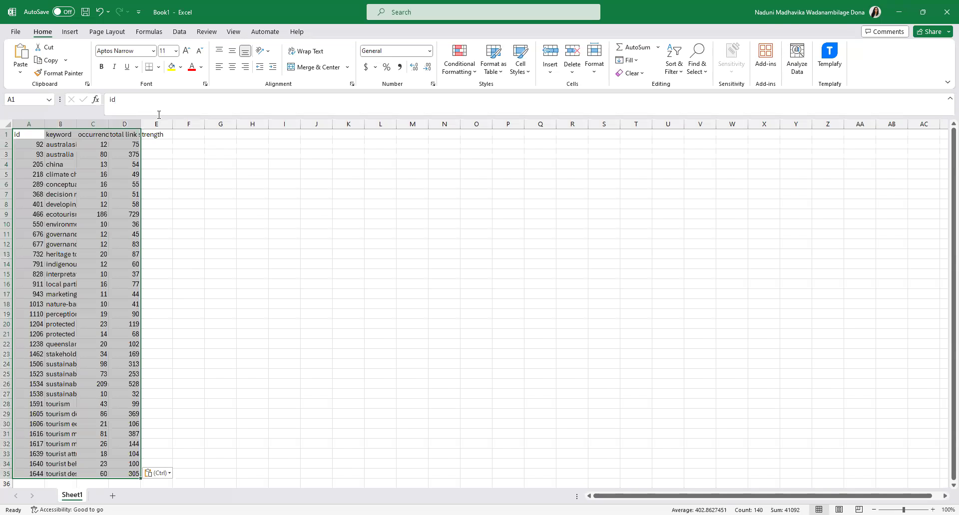
# Autofit the widths of columns B, C and D to their contents.
pyautogui.doubleClick(73, 129)
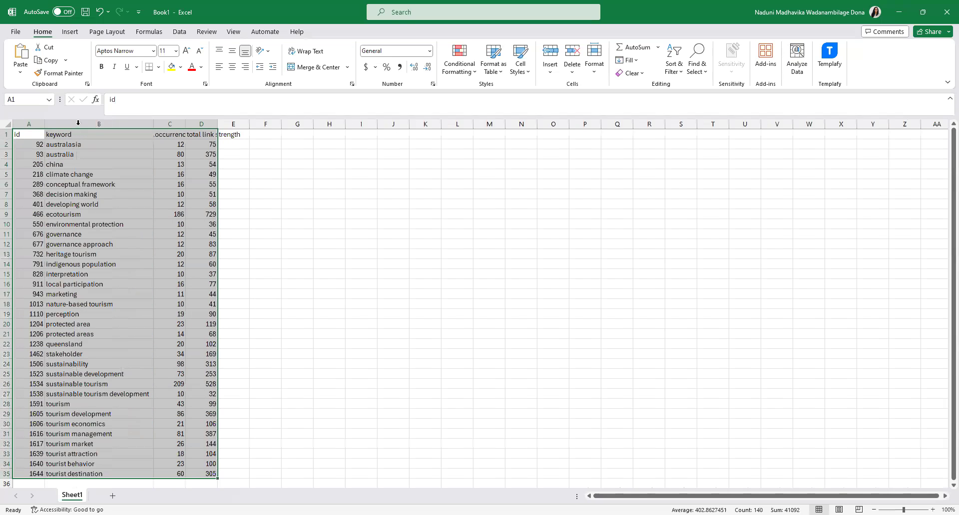
pyautogui.doubleClick(184, 124)
pyautogui.doubleClick(227, 124)
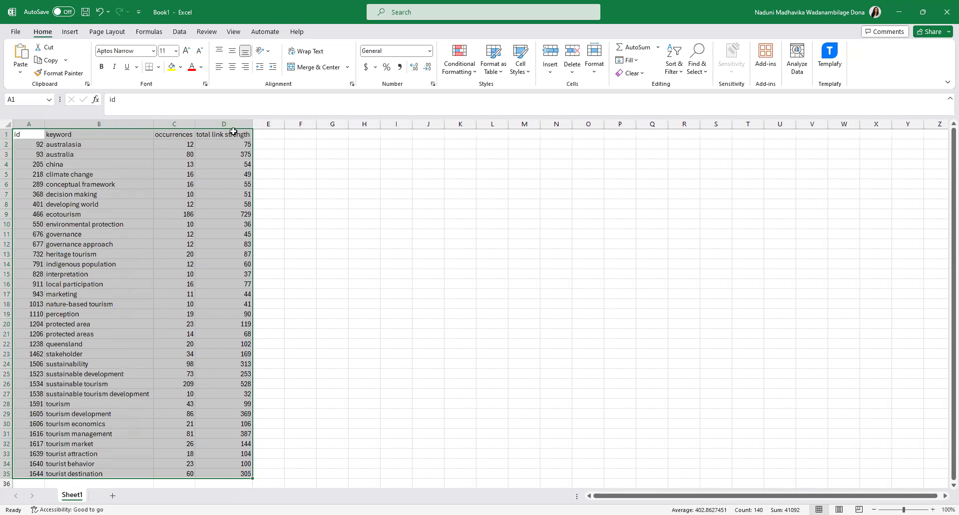
# Delete the total link strength and id columns, then select the occurrences column.
pyautogui.click(238, 119)
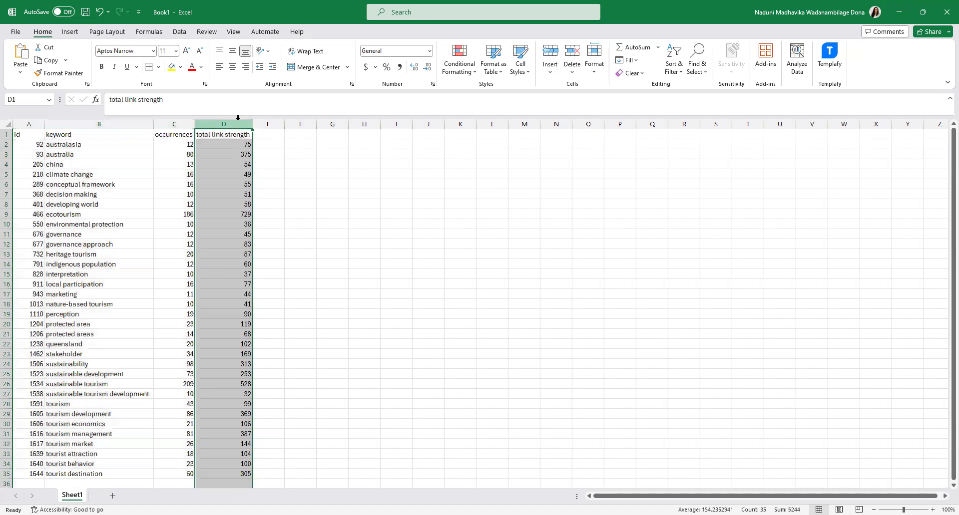
pyautogui.hotkey('shift', 'F10')
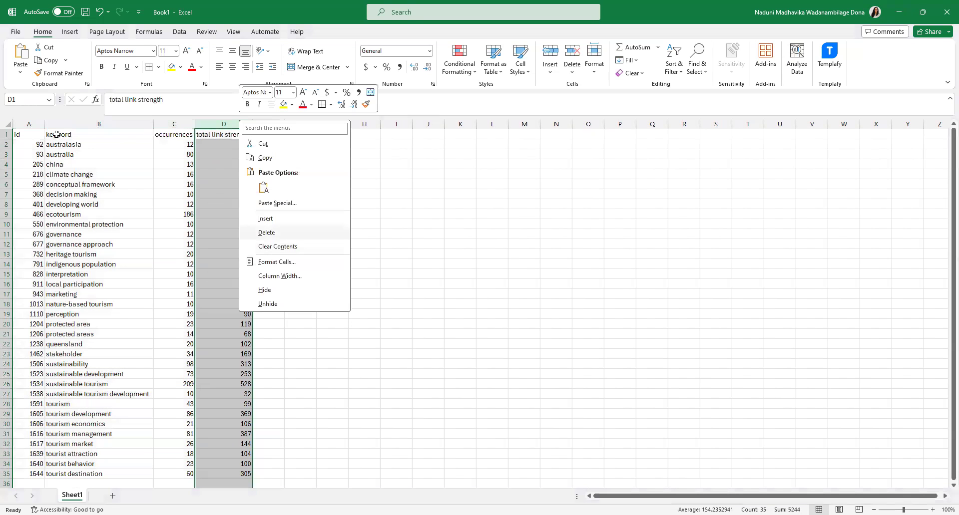
pyautogui.press('Return')
pyautogui.click(28, 124)
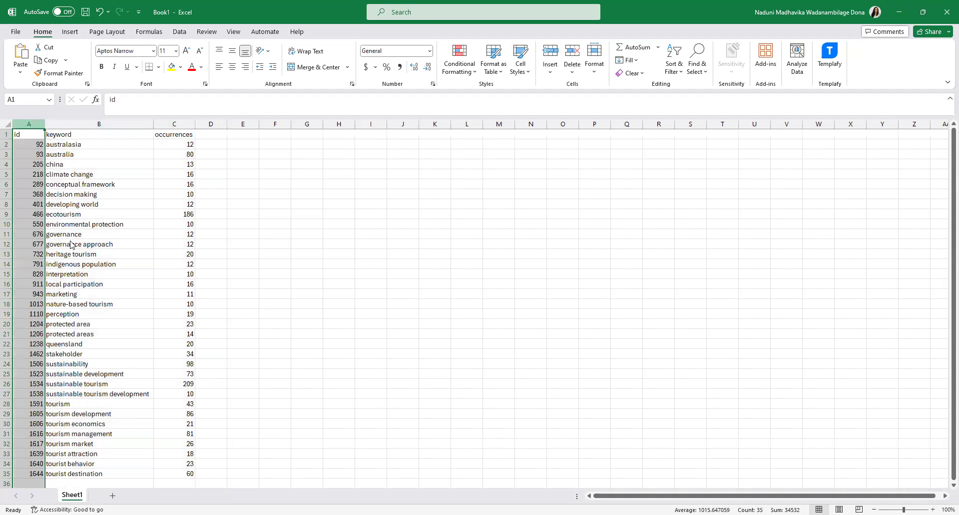
pyautogui.hotkey('shift', 'F10')
pyautogui.press('Return')
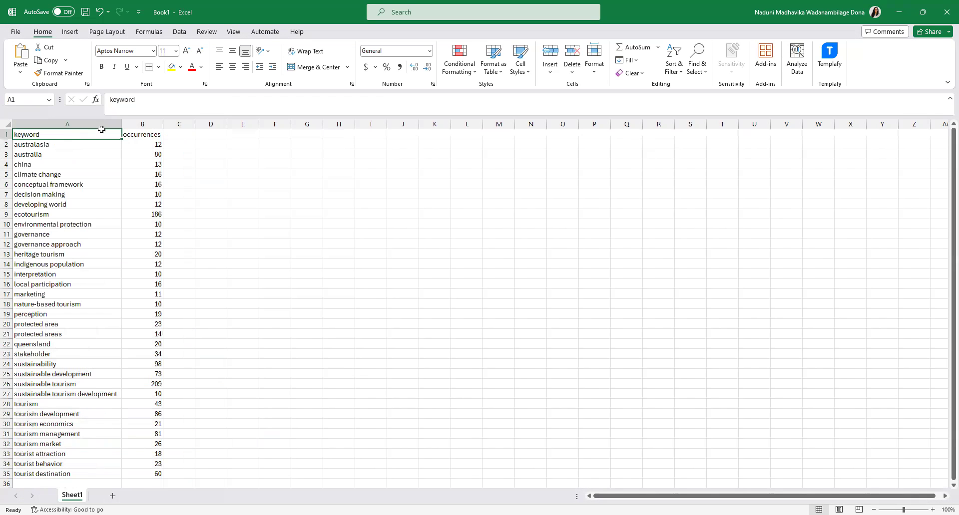
pyautogui.click(144, 122)
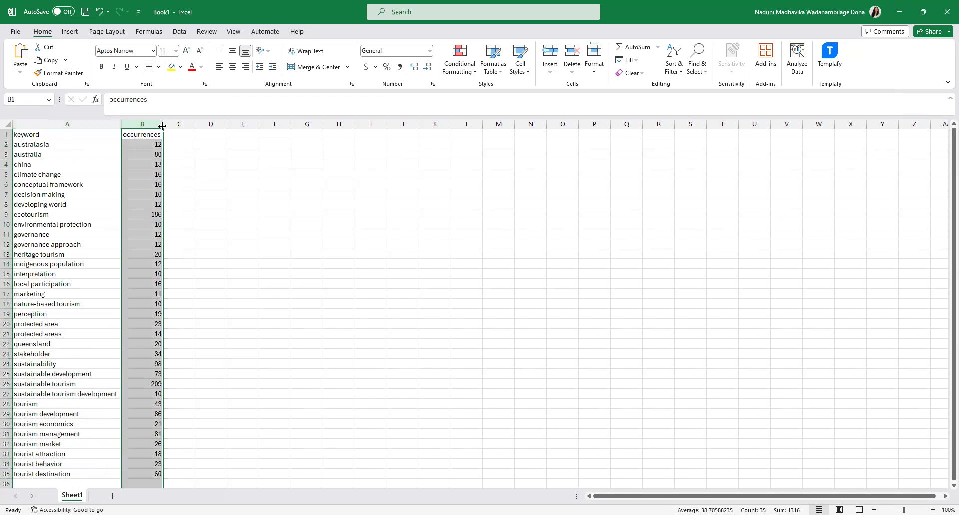
pyautogui.rightClick(152, 126)
# Delete the occurrences column, title the headers 'Label' and 'Replace by', and widen column B.
pyautogui.click(196, 245)
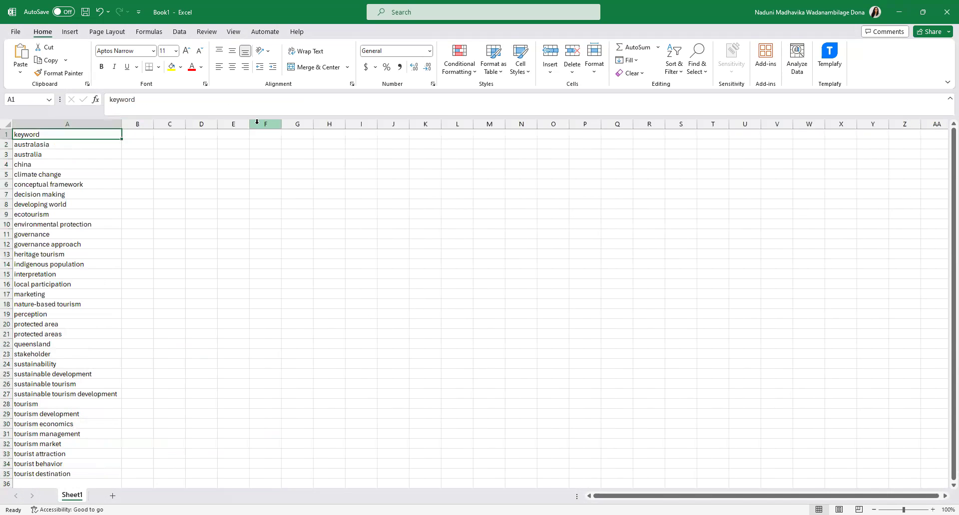
pyautogui.write('La')
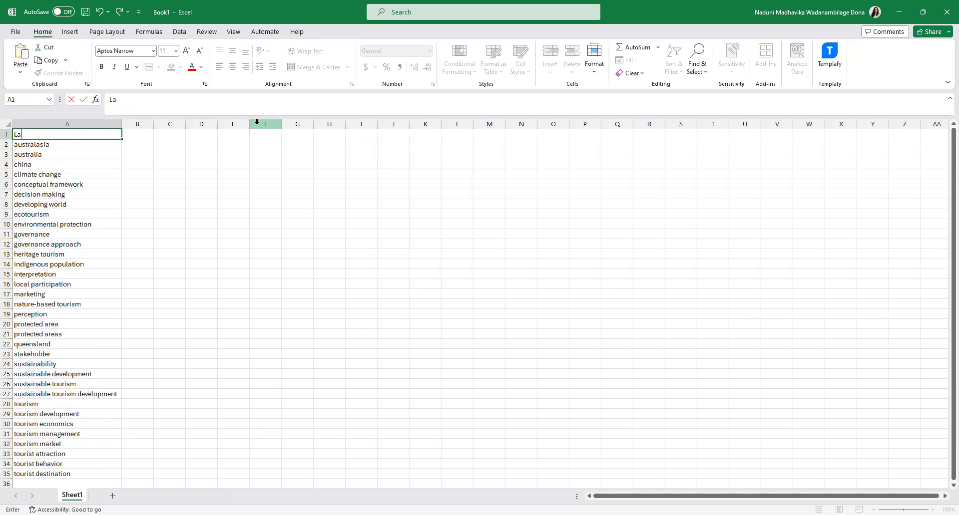
pyautogui.write('bel')
pyautogui.press('Tab')
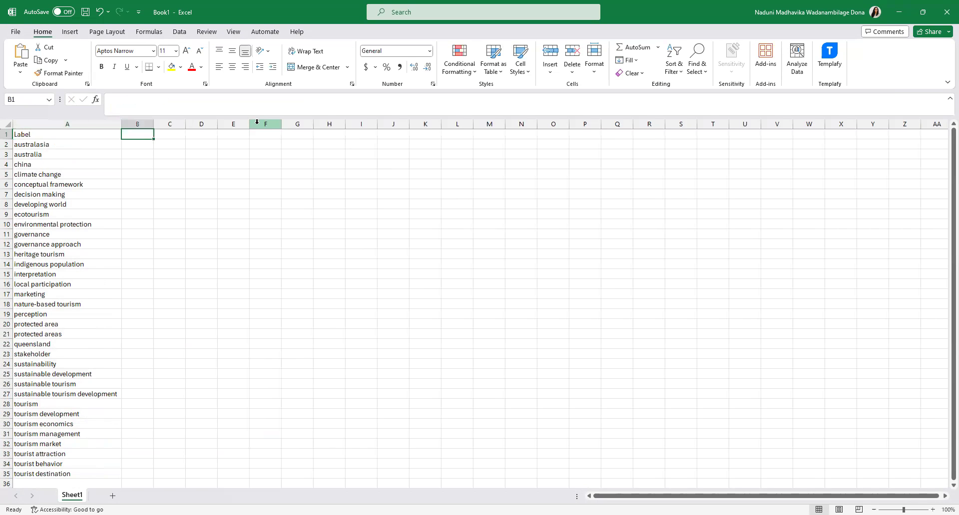
pyautogui.write('Re')
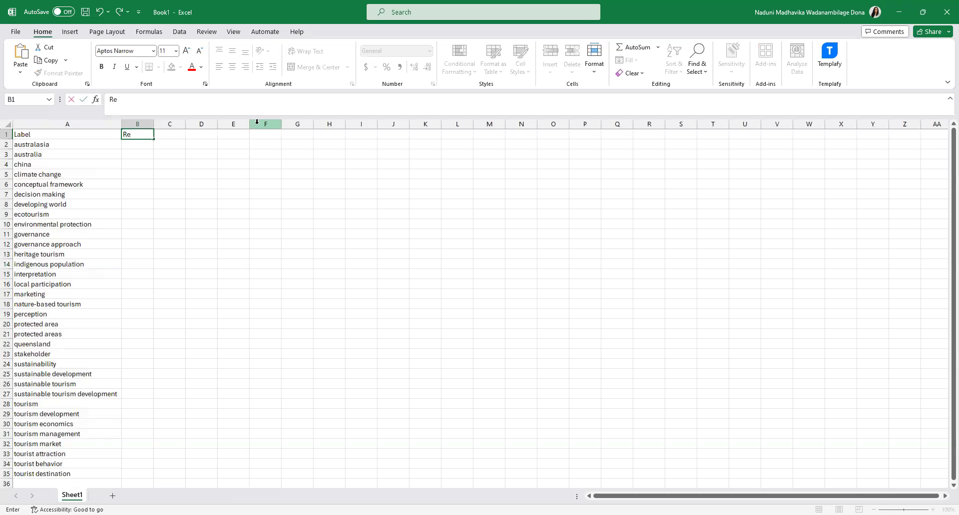
pyautogui.write('place by')
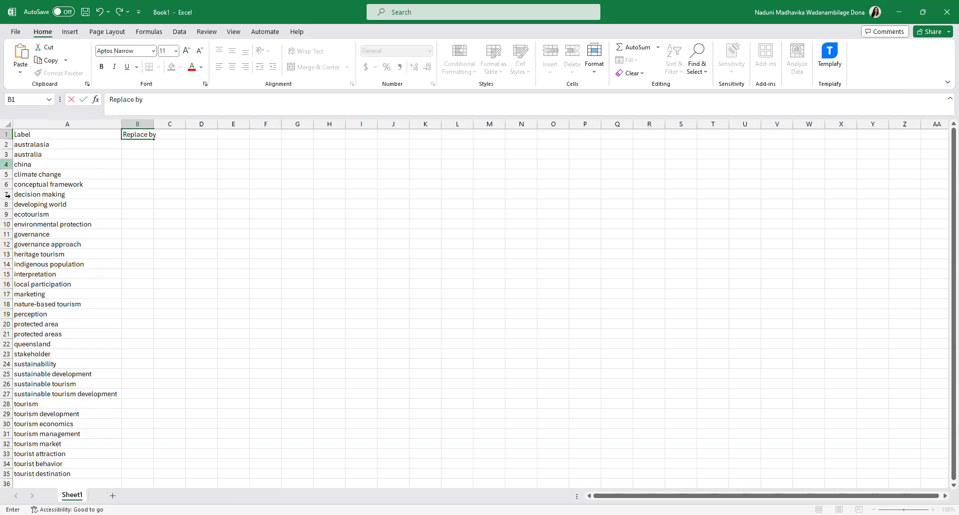
pyautogui.click(54, 144)
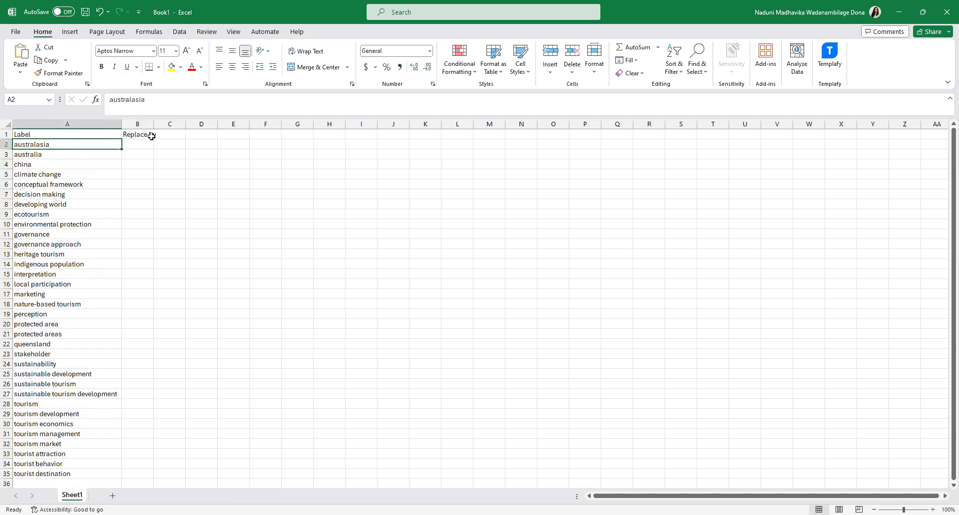
pyautogui.moveTo(154, 124); pyautogui.dragTo(169, 131)
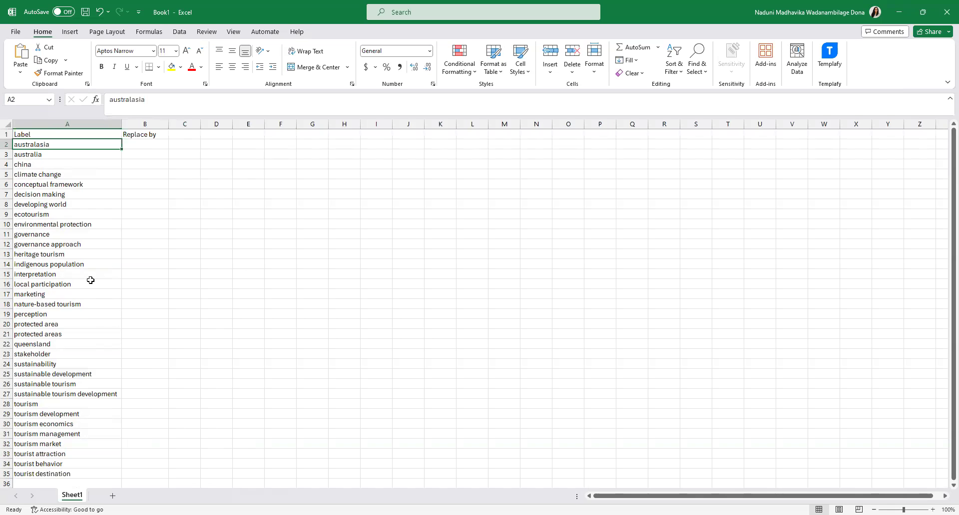
# Fill the ecotourism cell light green.
pyautogui.press('Down')
pyautogui.press('Down')
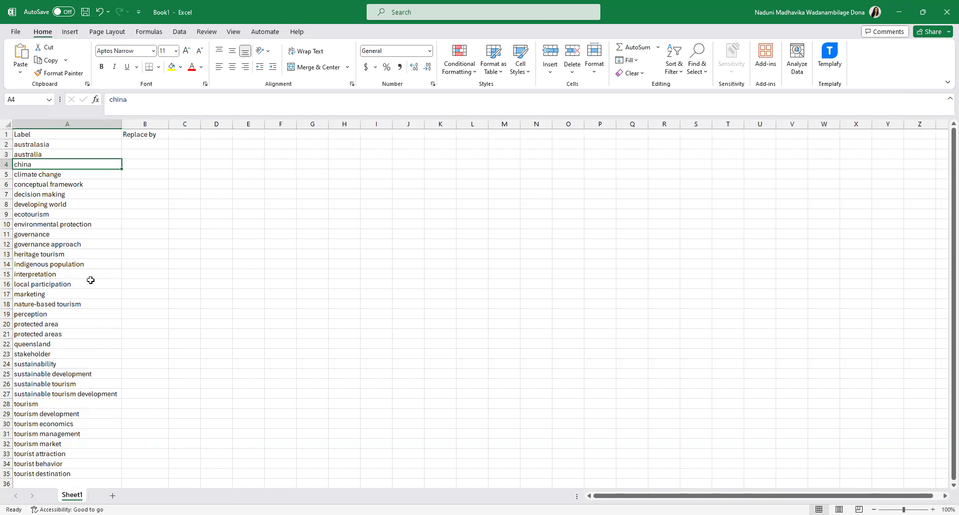
pyautogui.press('Down')
pyautogui.press('Down')
pyautogui.press('Down')
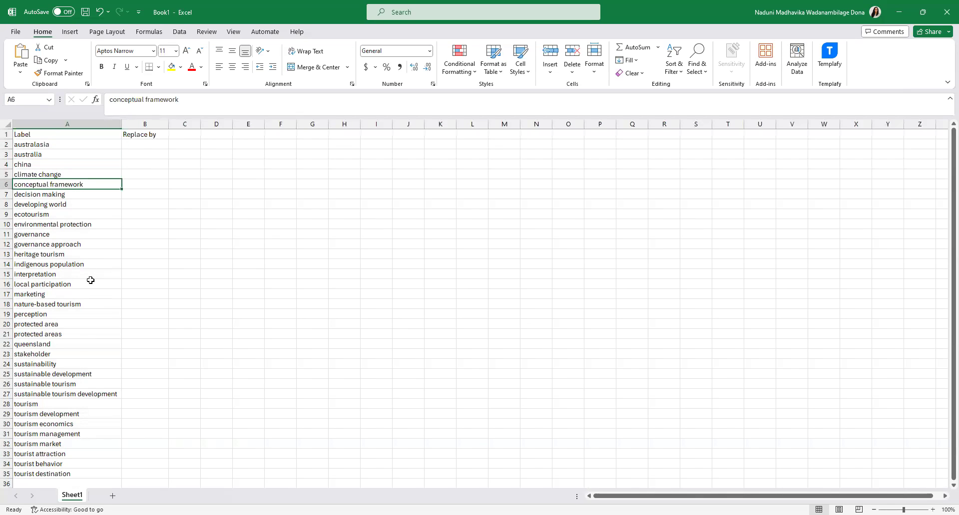
pyautogui.press('Down')
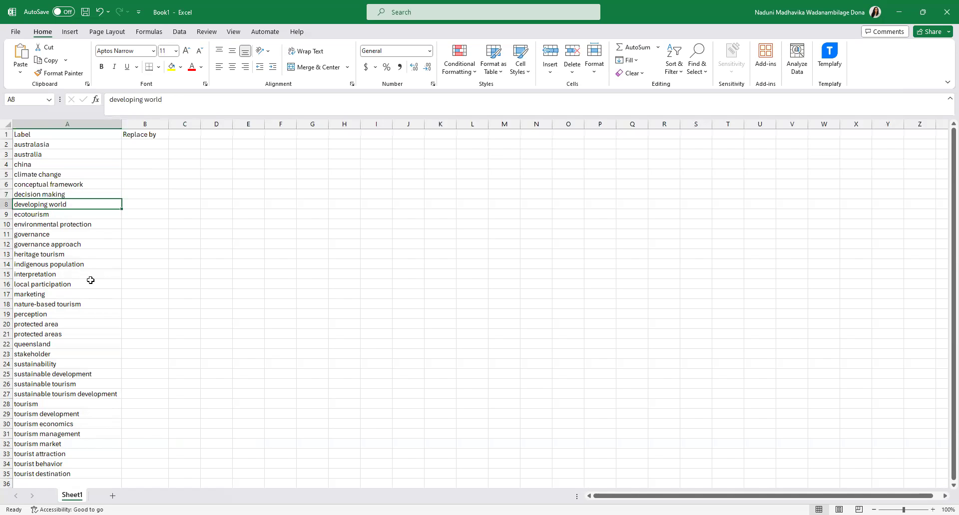
pyautogui.press('Down')
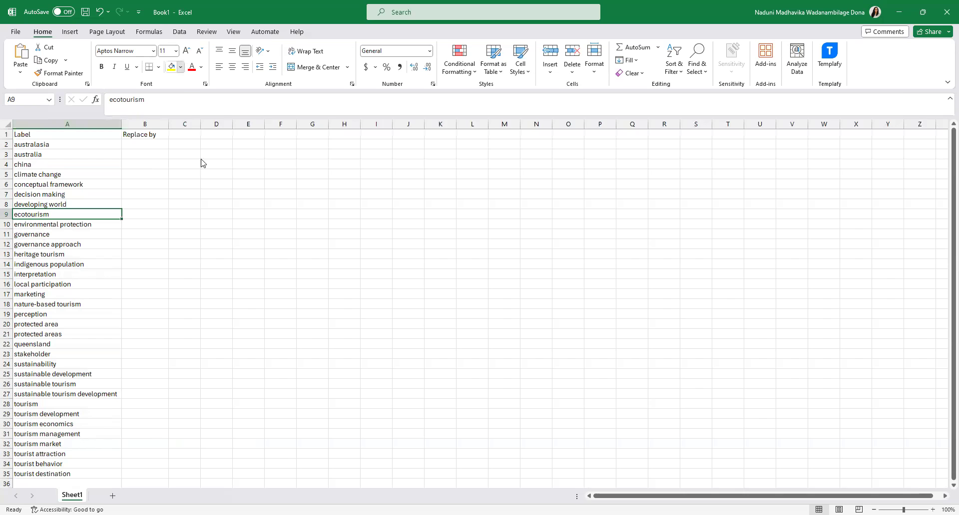
pyautogui.hotkey('alt', 'h')
pyautogui.press('h')
pyautogui.click(38, 229)
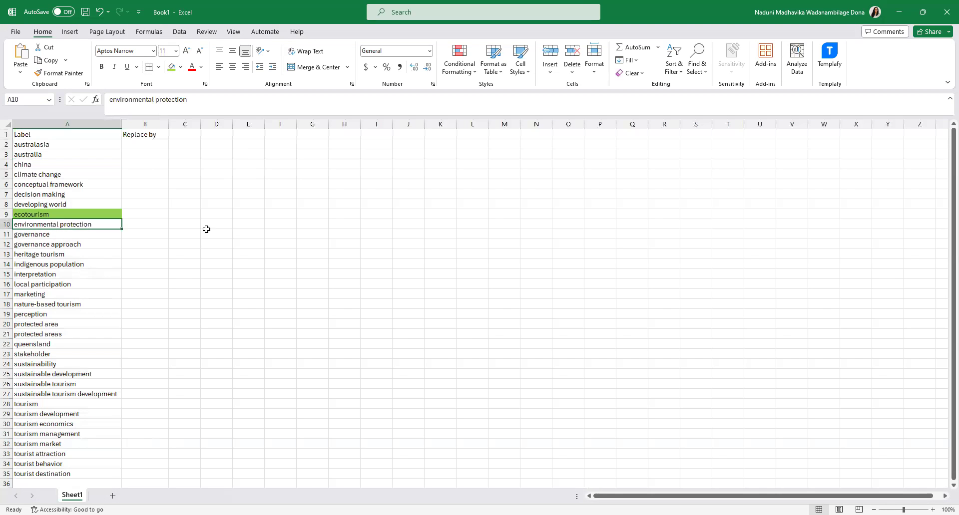
# Fill the nature-based tourism cell green as well.
pyautogui.press('Down')
pyautogui.press('Down')
pyautogui.press('Down')
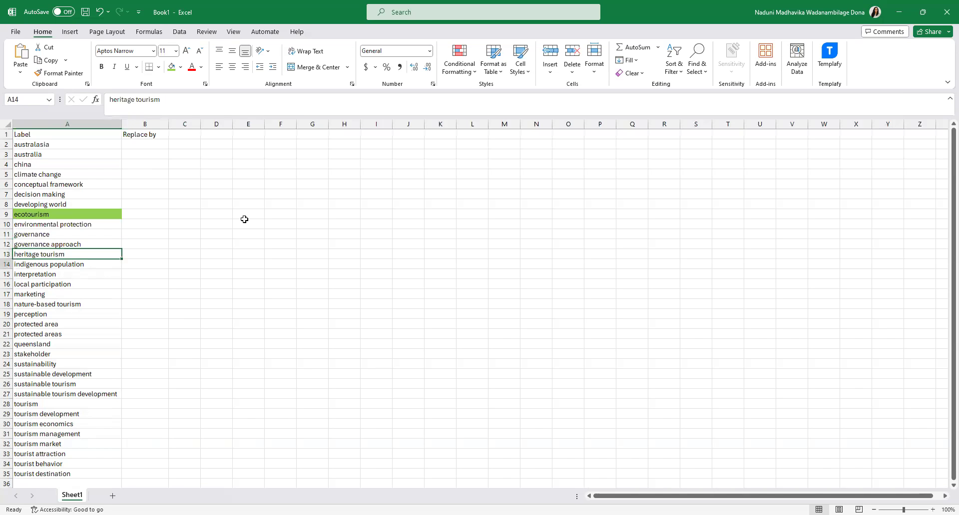
pyautogui.press('Down')
pyautogui.press('Down')
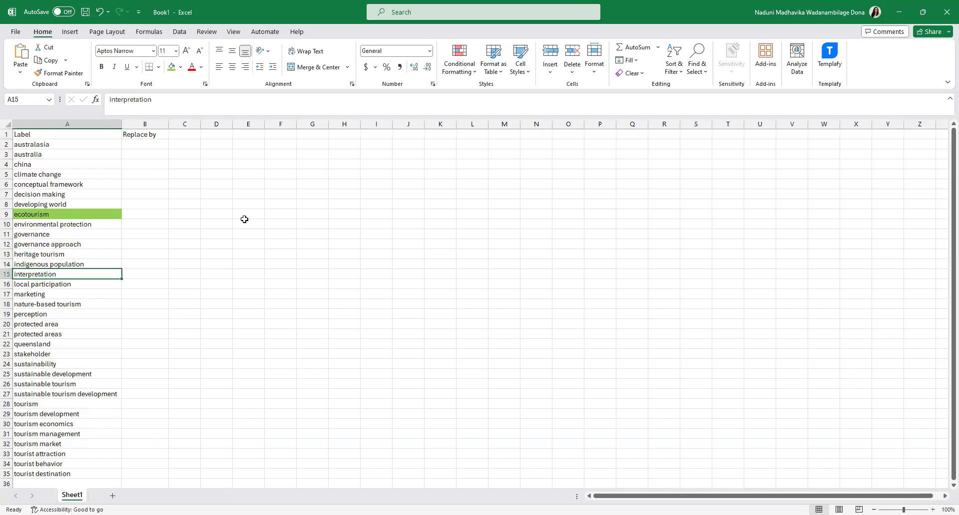
pyautogui.press('Down')
pyautogui.press('Down')
pyautogui.press('Down')
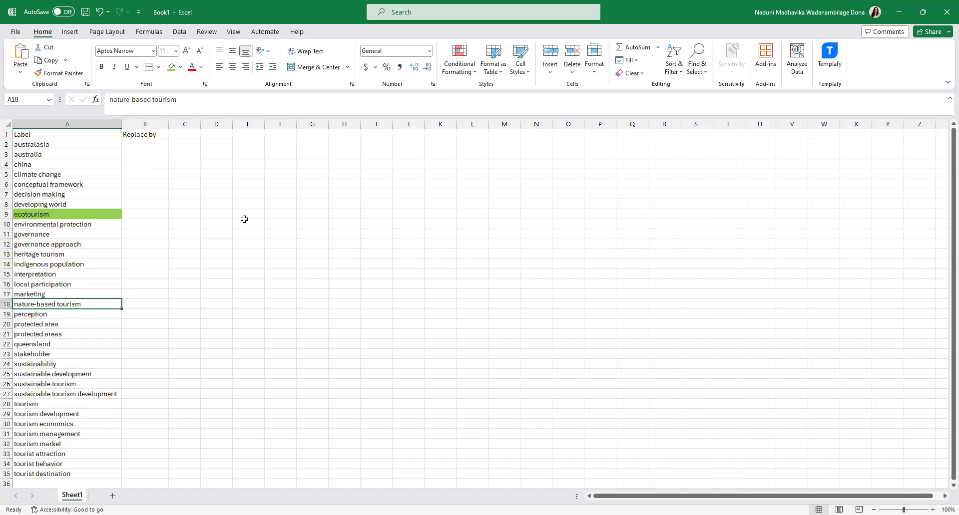
pyautogui.click(172, 67)
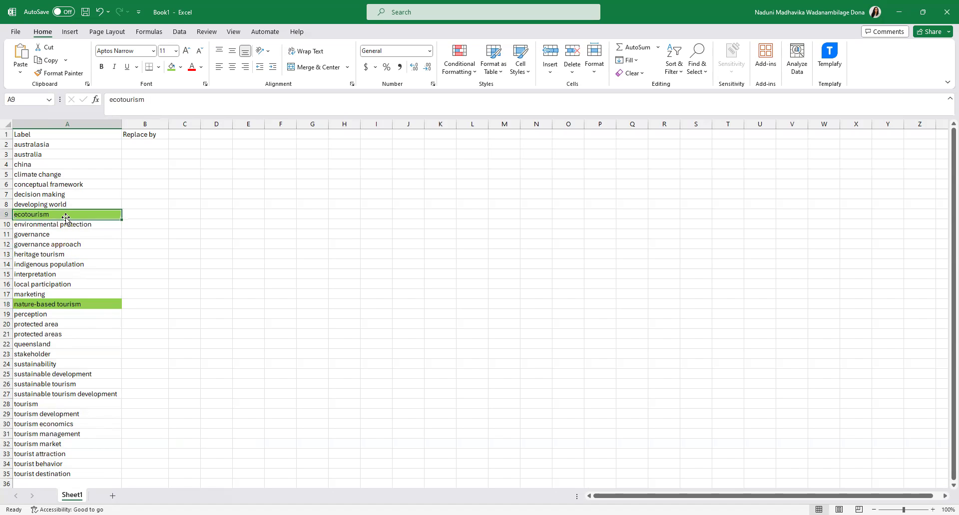
pyautogui.press('Up')
pyautogui.press('Up')
pyautogui.press('Up')
pyautogui.press('Up')
pyautogui.press('Down')
pyautogui.press('Down')
pyautogui.press('Down')
pyautogui.press('Down')
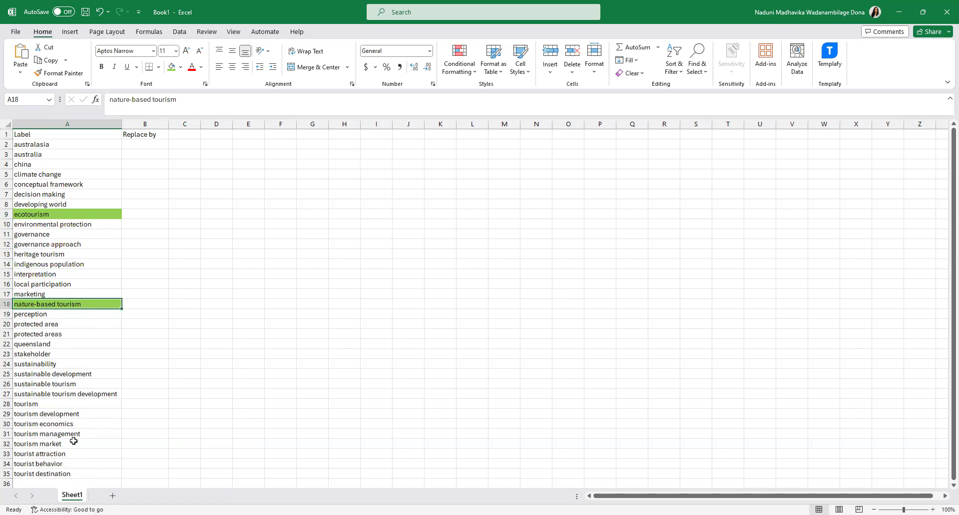
pyautogui.click(61, 384)
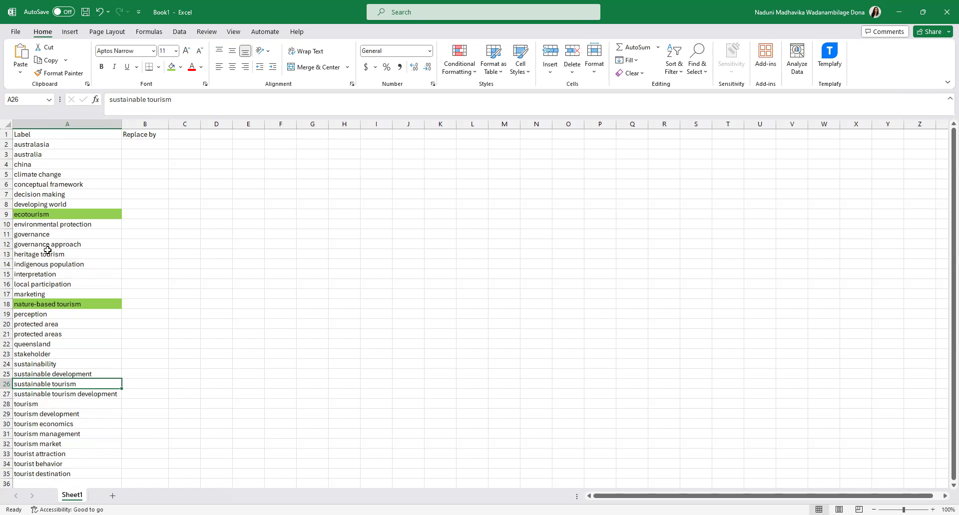
# Insert an empty row 2 and move nature-based tourism into A2.
pyautogui.moveTo(5, 142); pyautogui.dragTo(4, 142)
pyautogui.rightClick(4, 145)
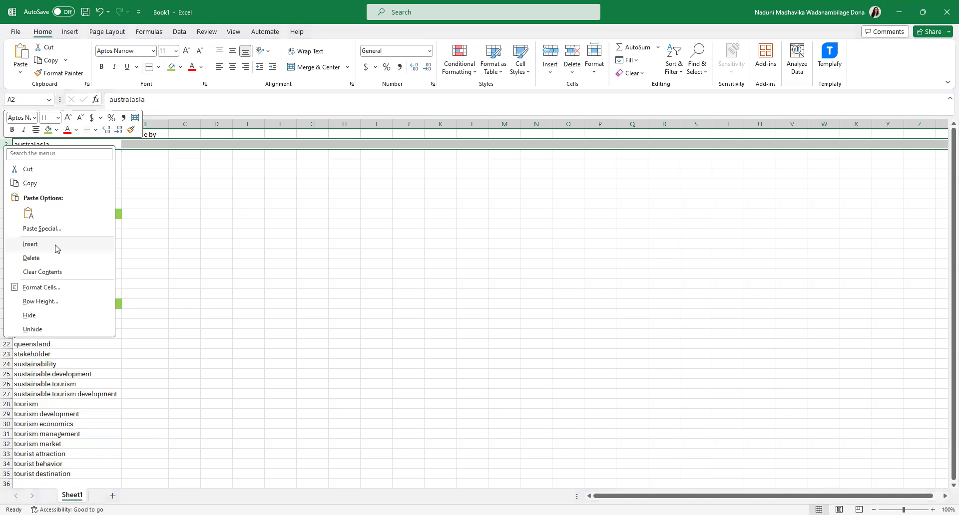
pyautogui.click(55, 246)
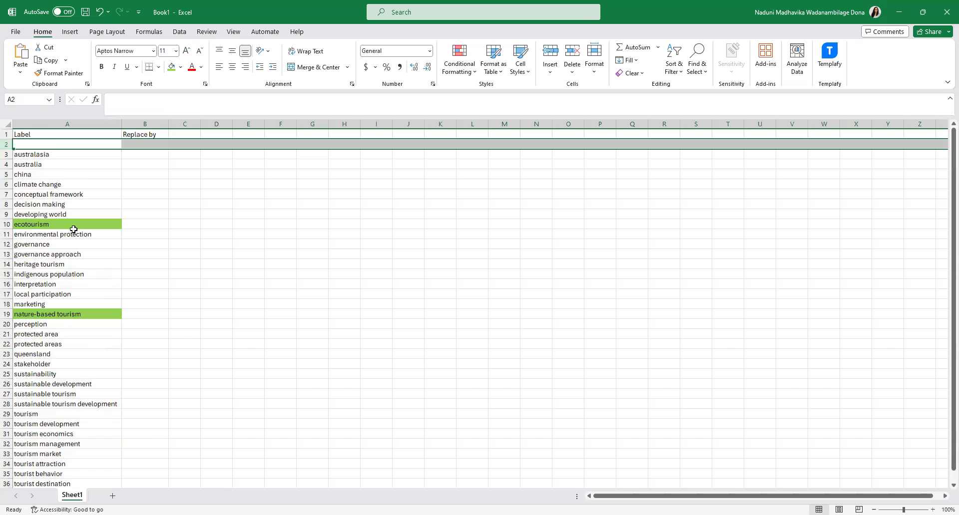
pyautogui.click(88, 313)
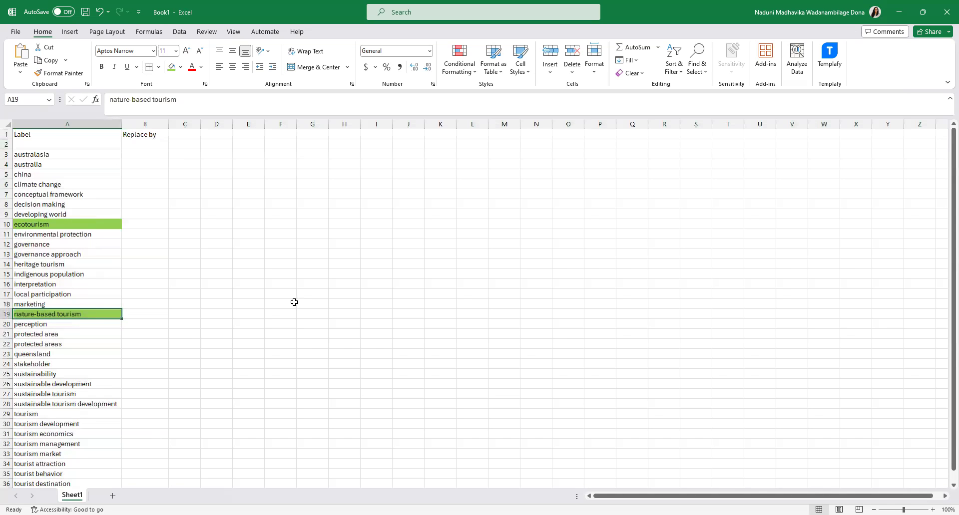
pyautogui.hotkey('ctrl', 'c')
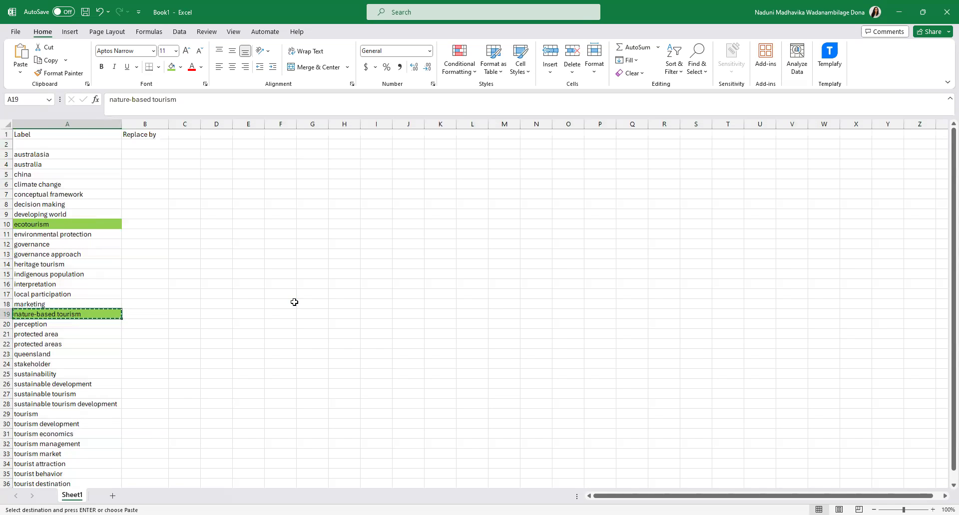
pyautogui.click(75, 143)
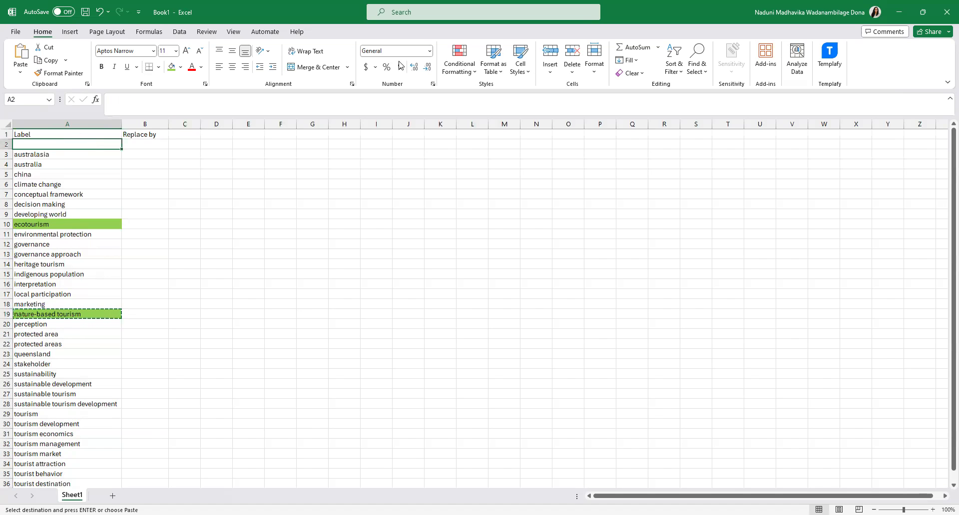
pyautogui.hotkey('ctrl', 'v')
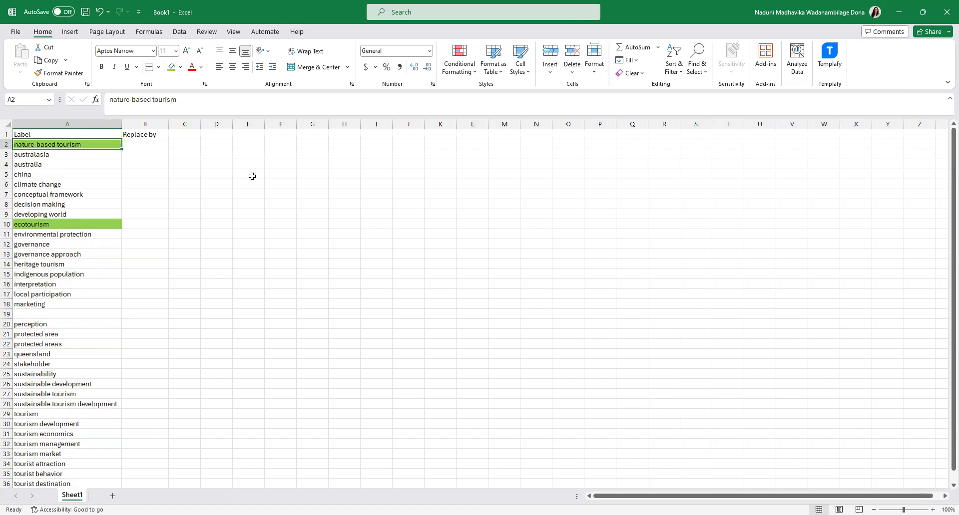
# Move ecotourism into B2 beside nature-based tourism.
pyautogui.click(31, 225)
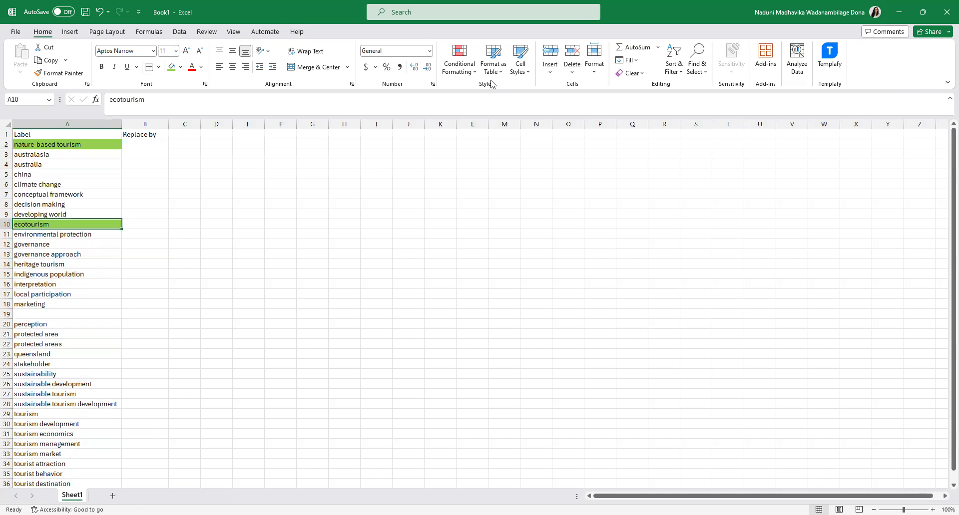
pyautogui.hotkey('ctrl', 'c')
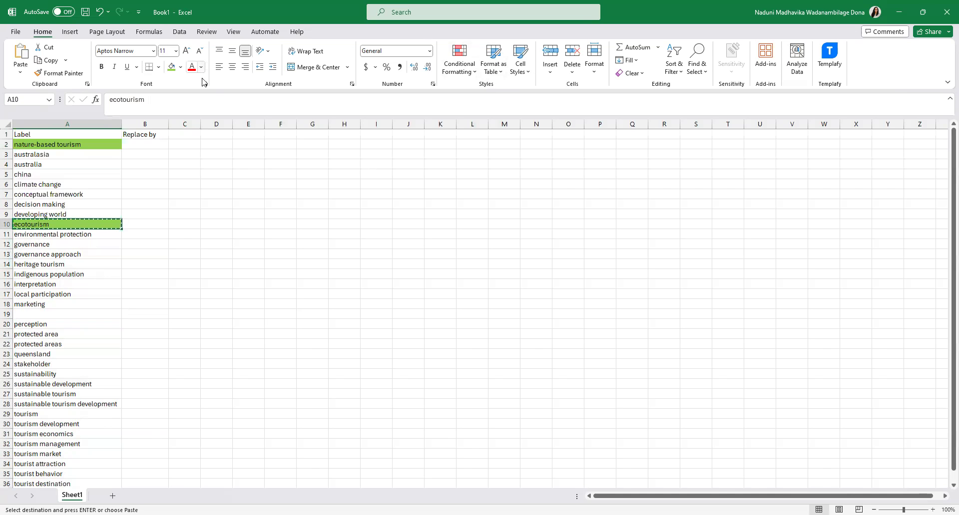
pyautogui.click(148, 145)
pyautogui.hotkey('ctrl', 'v')
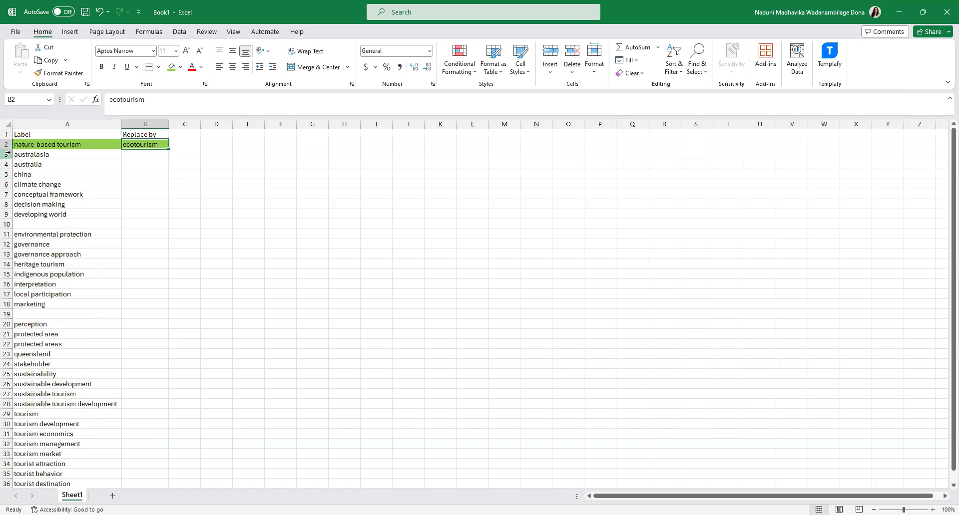
# Delete all keyword rows below row 2.
pyautogui.moveTo(5, 154); pyautogui.dragTo(4, 161)
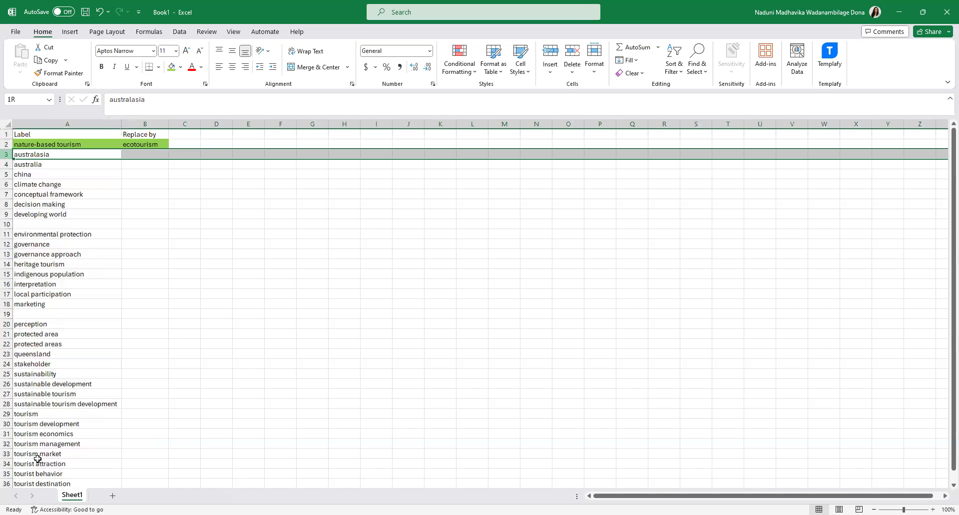
pyautogui.scroll(-3, 31, 416)
pyautogui.rightClick(32, 418)
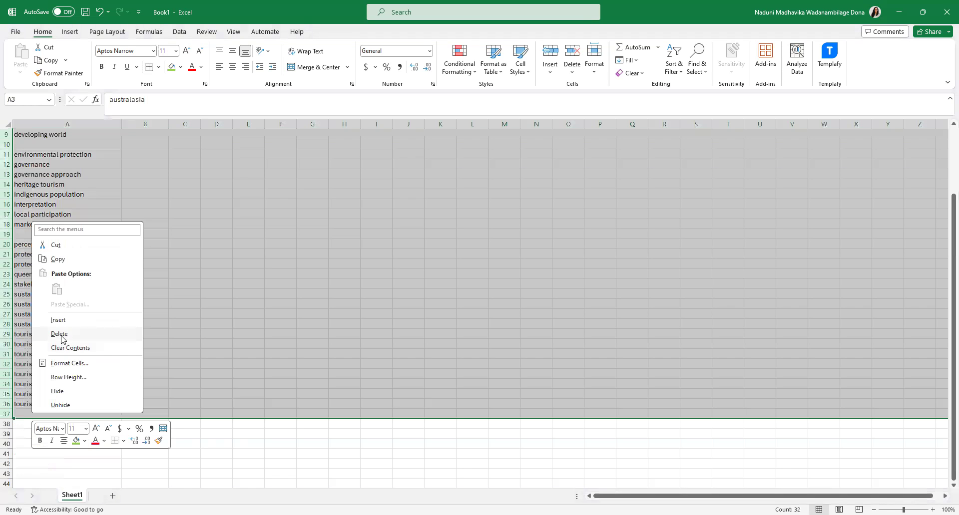
pyautogui.press('d')
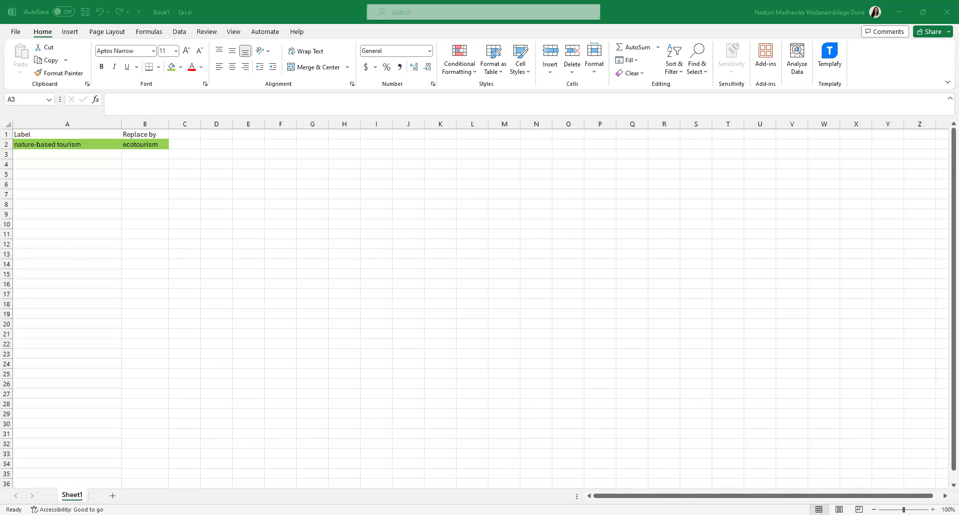
# Open a new Notepad tab, remove the green fill from A1:B2, and copy those two rows.
pyautogui.hotkey('alt', 'Tab')
pyautogui.click(864, 8)
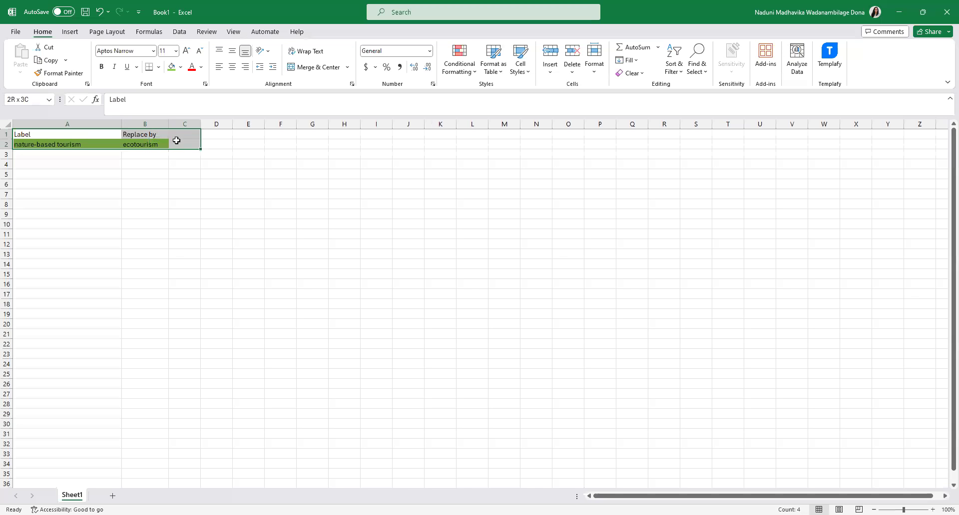
pyautogui.click(180, 67)
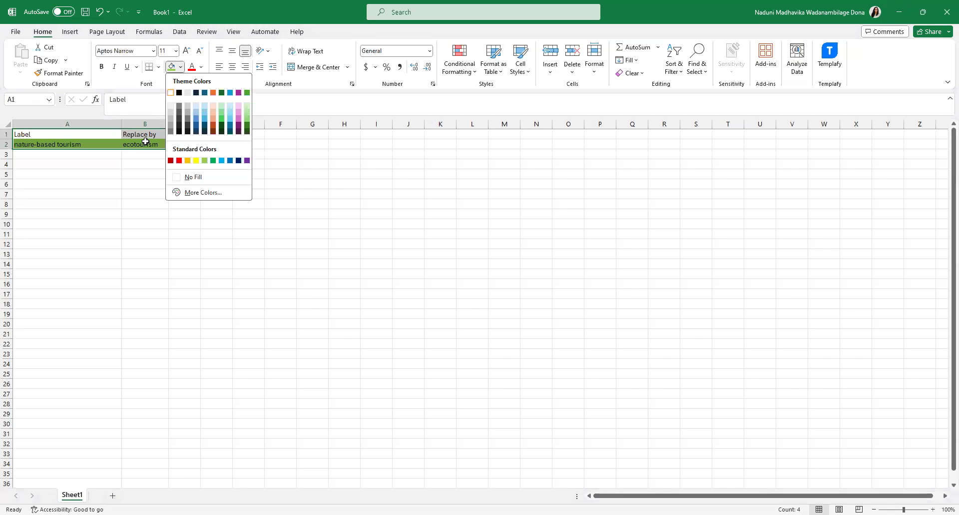
pyautogui.press('Escape')
pyautogui.hotkey('ctrl', 'c')
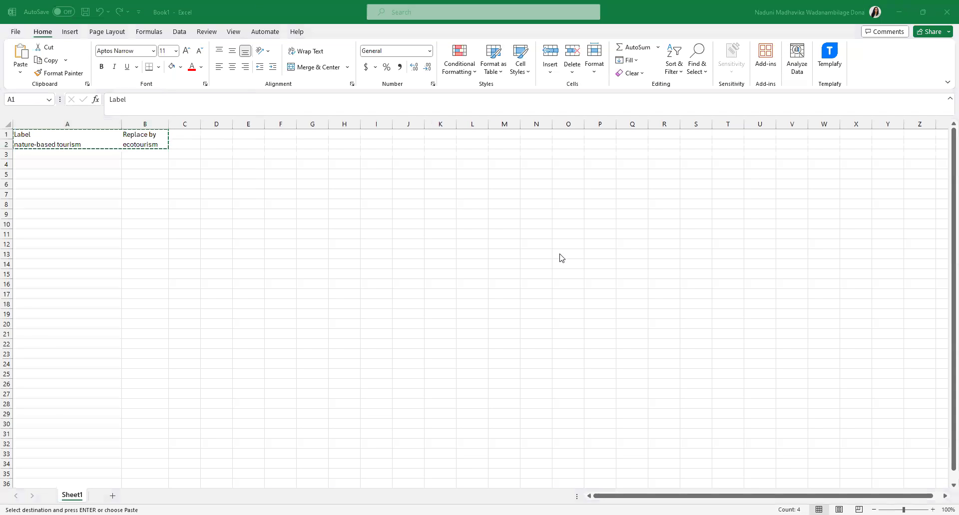
# Paste the Label/Replace by rows into Notepad and save the file as 'new label'.
pyautogui.hotkey('ctrl', 'v')
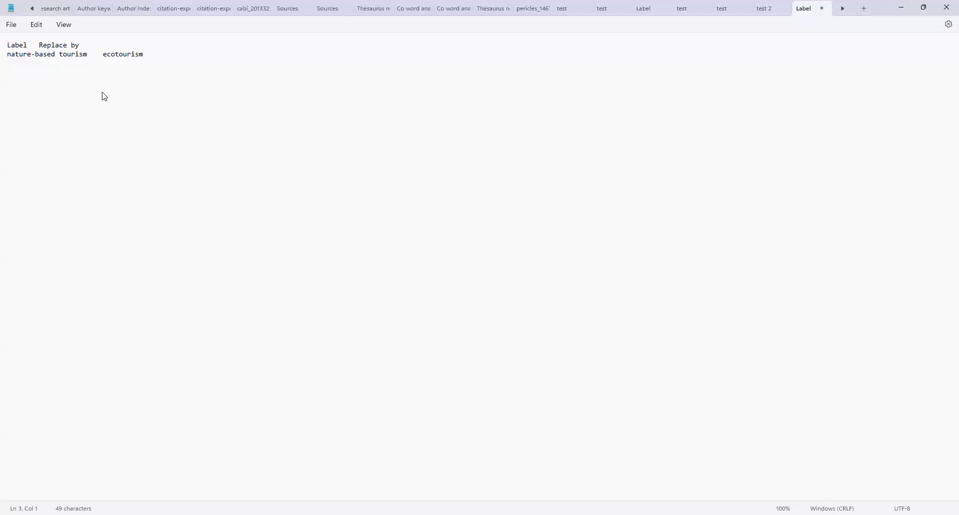
pyautogui.click(19, 28)
pyautogui.click(40, 107)
pyautogui.click(142, 189)
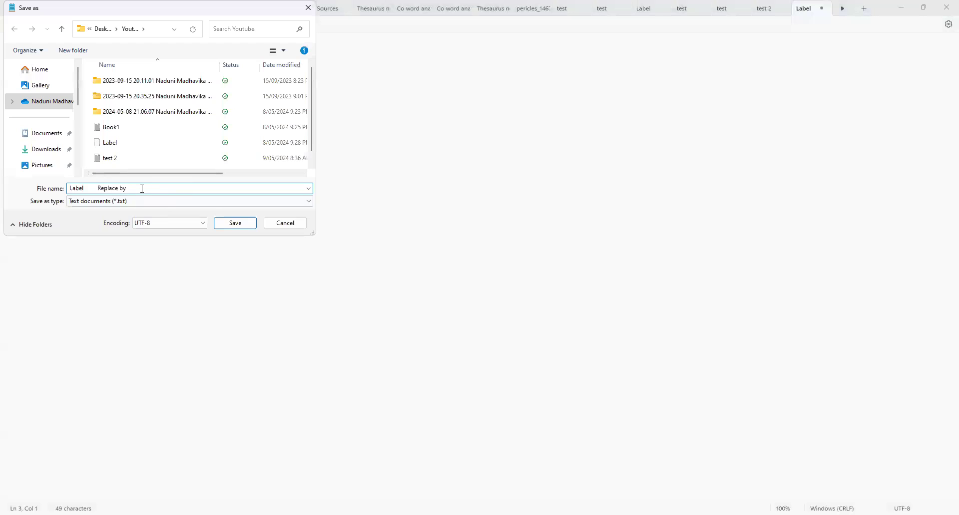
pyautogui.moveTo(142, 188); pyautogui.dragTo(69, 189)
pyautogui.write('new label')
pyautogui.click(233, 223)
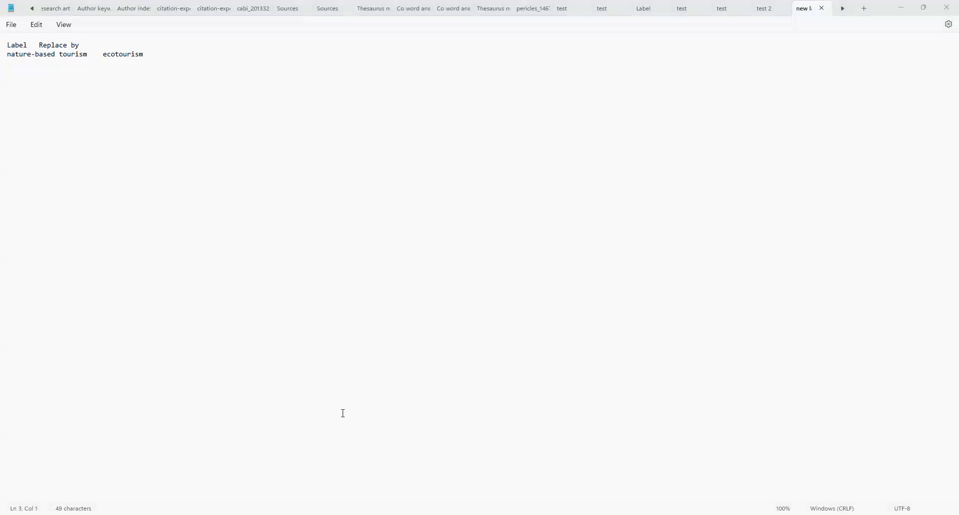
pyautogui.hotkey('alt', 'Tab')
# Step back through the map wizard to the analysis type settings page.
pyautogui.click(495, 381)
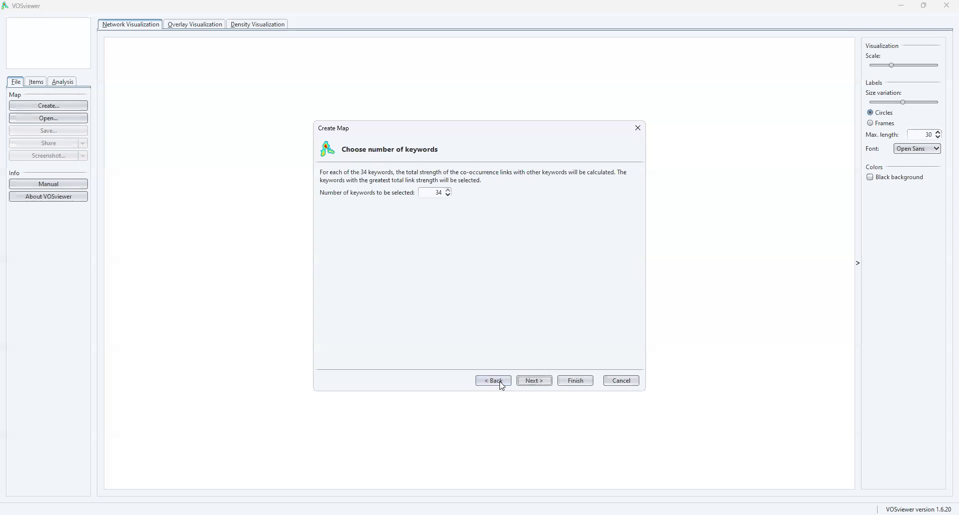
pyautogui.click(500, 381)
pyautogui.click(501, 381)
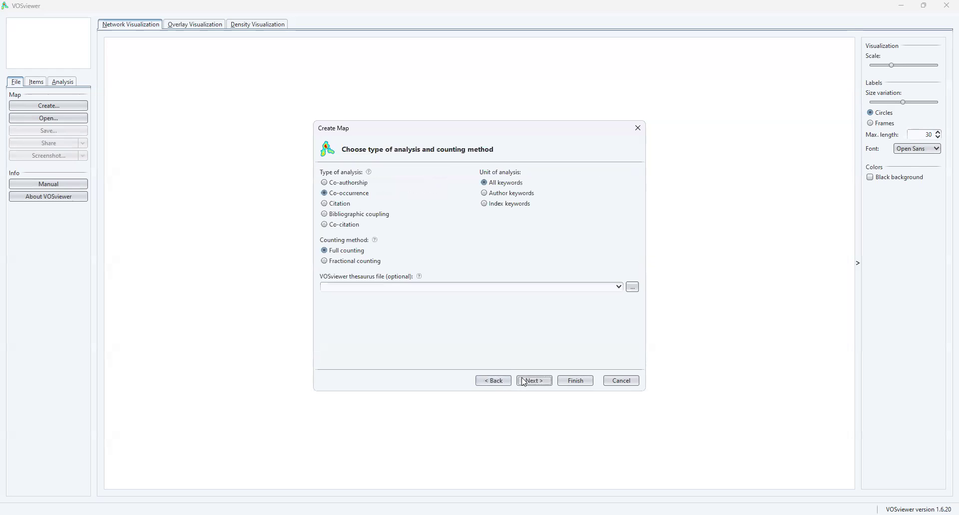
pyautogui.click(543, 381)
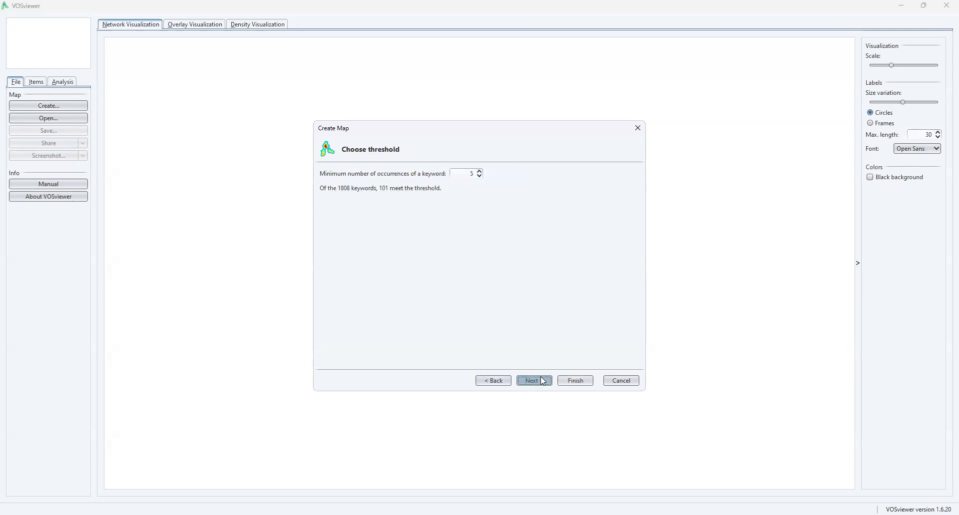
pyautogui.click(479, 171)
pyautogui.click(479, 171)
pyautogui.click(480, 172)
pyautogui.click(479, 171)
pyautogui.click(501, 386)
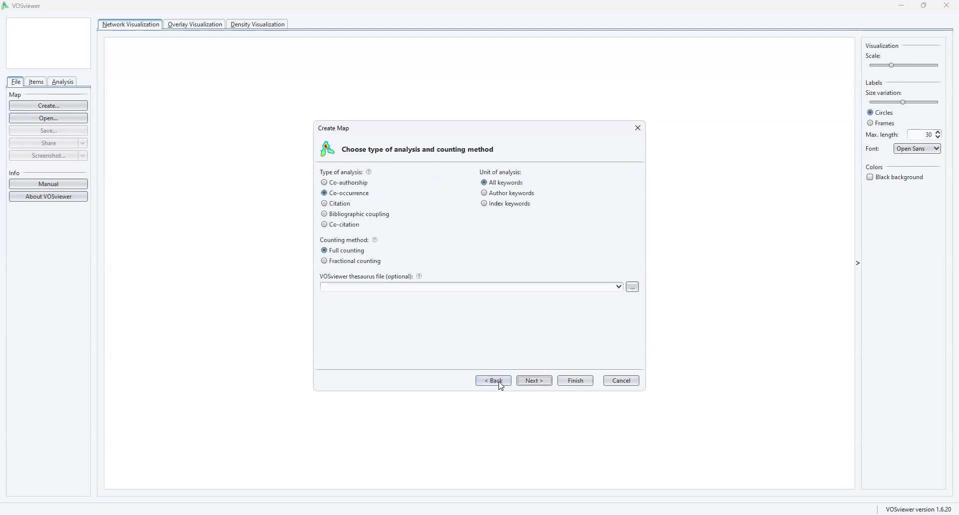
# Attach 'new label.txt' as the thesaurus file for the co-occurrence analysis.
pyautogui.click(634, 289)
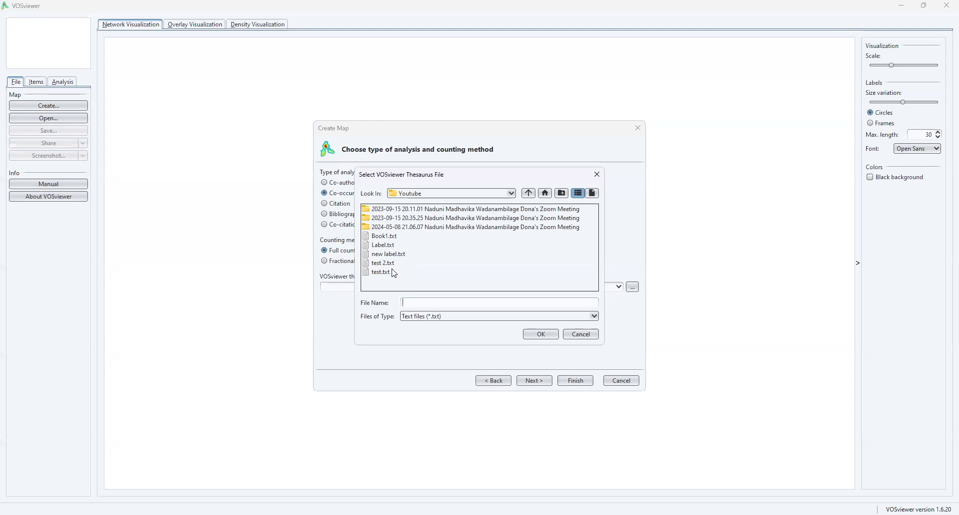
pyautogui.click(391, 254)
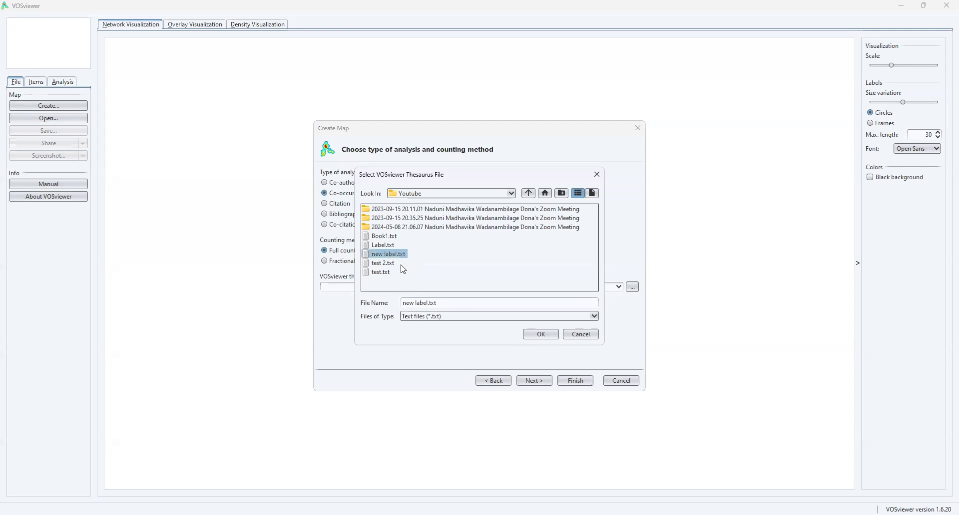
pyautogui.click(541, 334)
# Set the minimum keyword occurrences to 10 so 33 of 1807 keywords qualify.
pyautogui.click(534, 381)
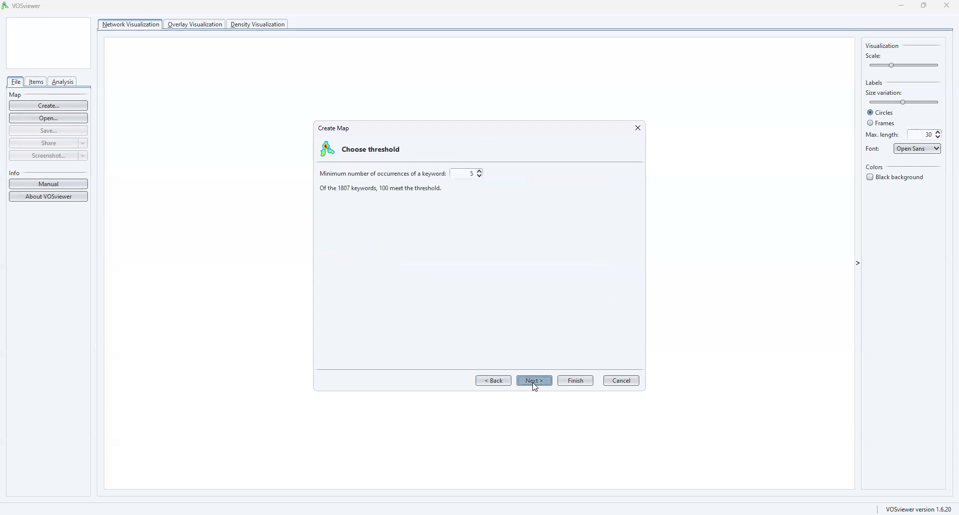
pyautogui.click(478, 175)
pyautogui.click(478, 175)
pyautogui.click(478, 176)
pyautogui.click(479, 175)
pyautogui.write('0')
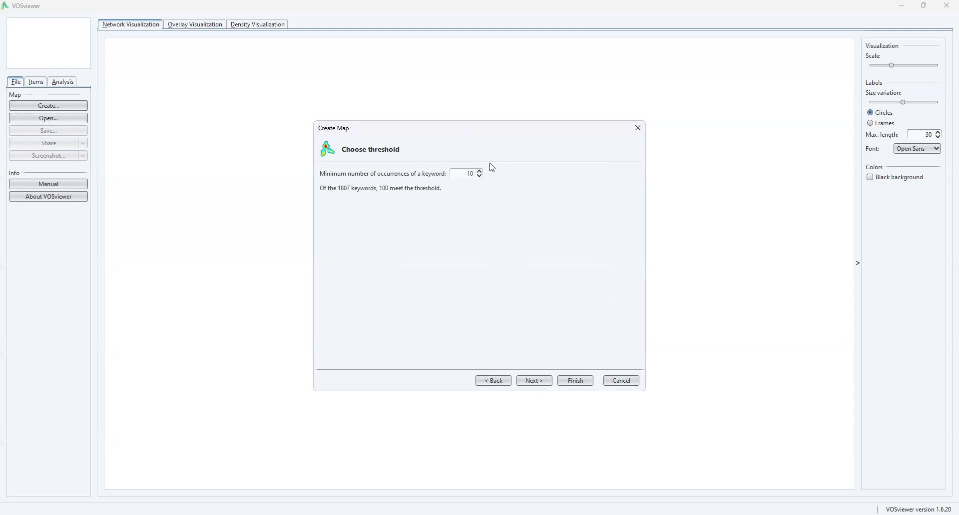
pyautogui.click(479, 172)
pyautogui.click(480, 176)
pyautogui.click(536, 381)
# Review the 33 selected keywords and finish building the 5-cluster co-occurrence map.
pyautogui.click(535, 381)
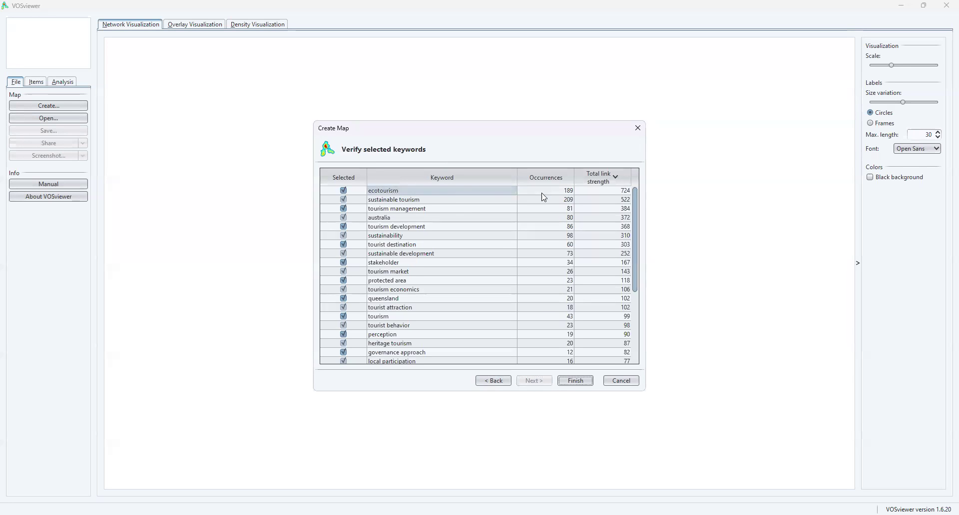
pyautogui.scroll(-3, 511, 262)
pyautogui.scroll(-2, 480, 319)
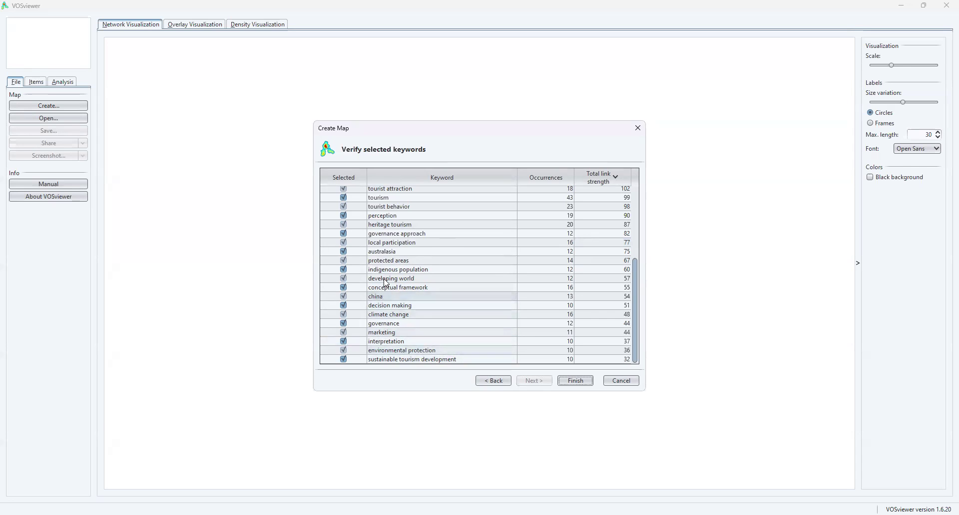
pyautogui.scroll(1, 388, 228)
pyautogui.scroll(4, 388, 227)
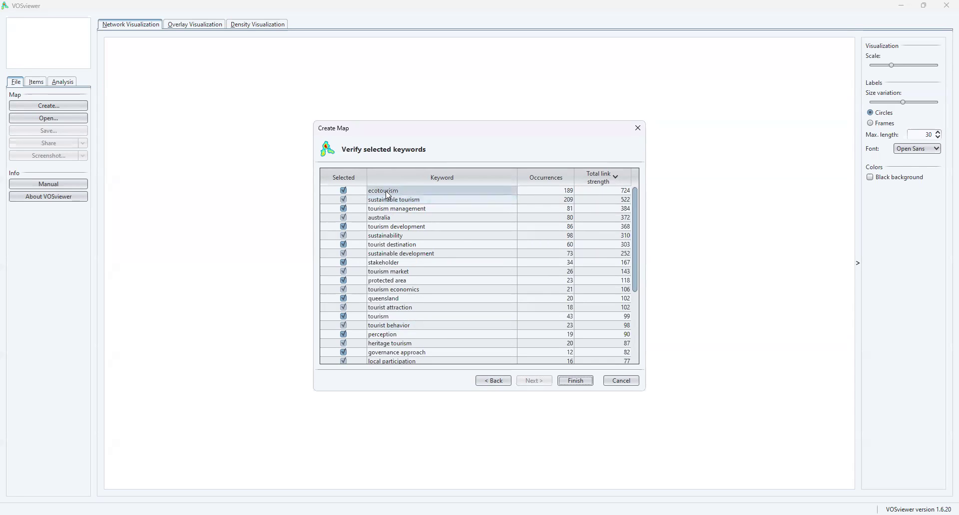
pyautogui.click(579, 381)
pyautogui.click(580, 382)
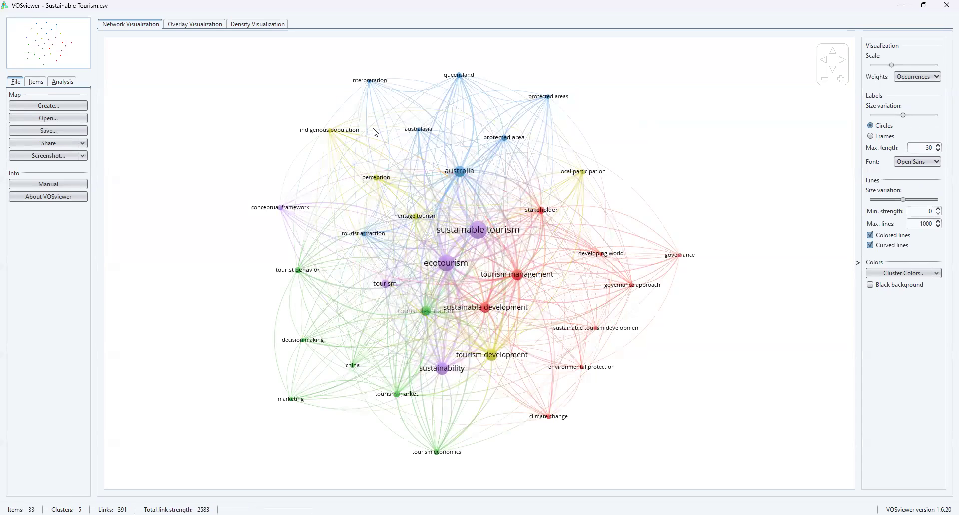
# Show the Items list with the 33 keywords grouped under their 5 clusters.
pyautogui.click(37, 83)
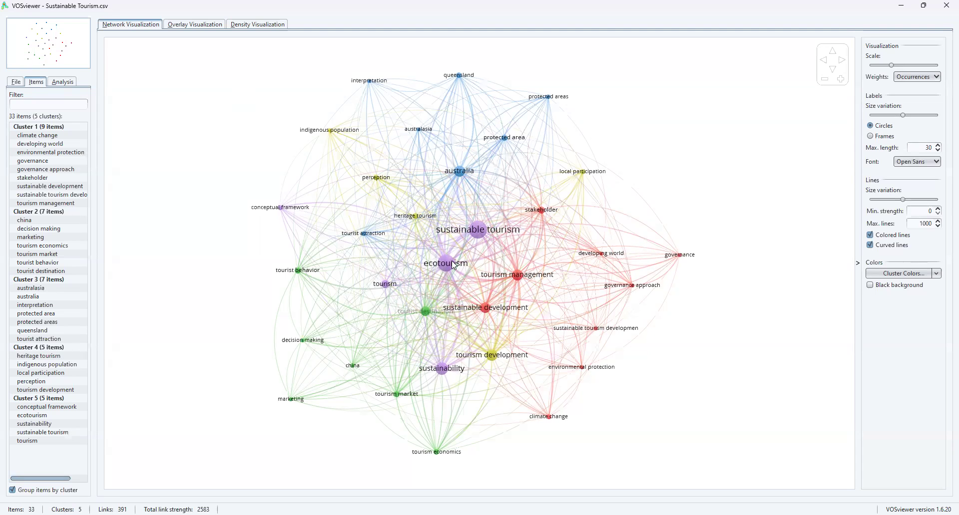
pyautogui.moveTo(445, 263)
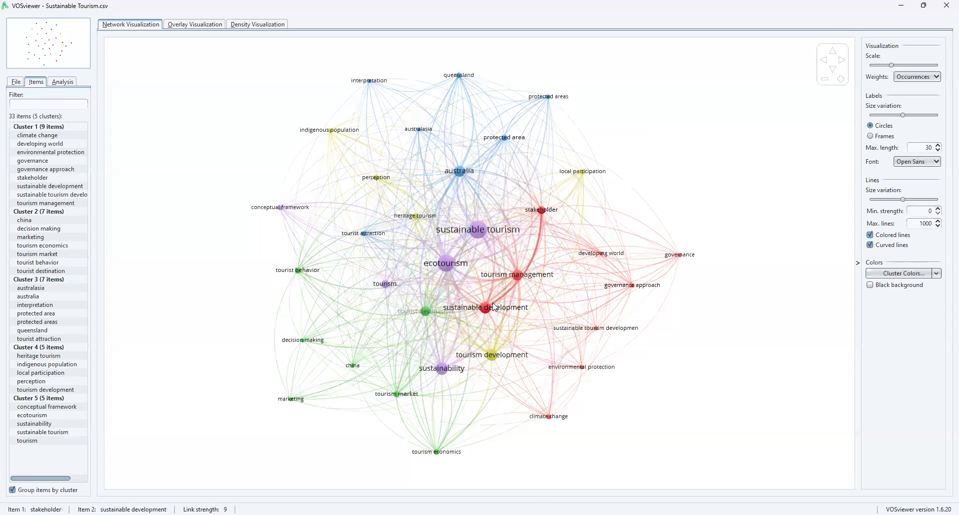
# Reopen the Create Map wizard to confirm 'new label.txt' is the thesaurus, then cancel it.
pyautogui.click(15, 82)
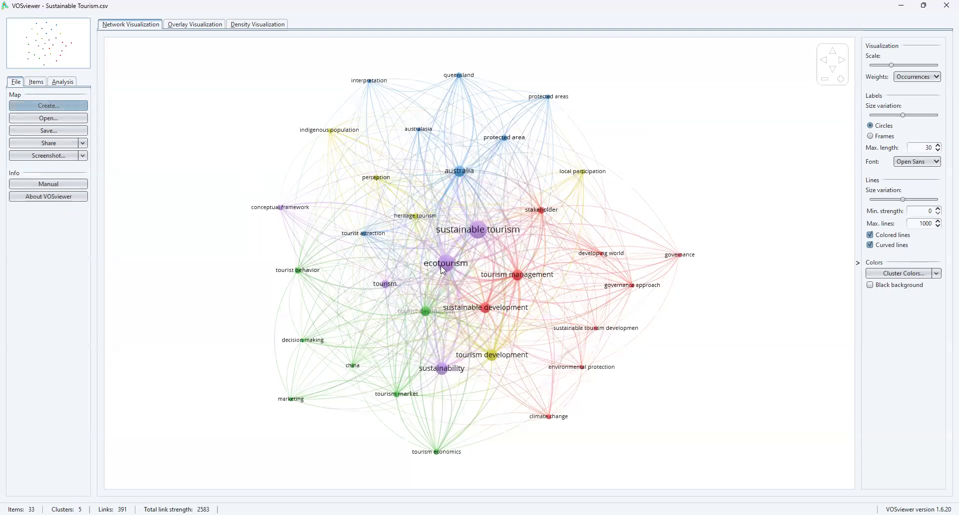
pyautogui.click(533, 380)
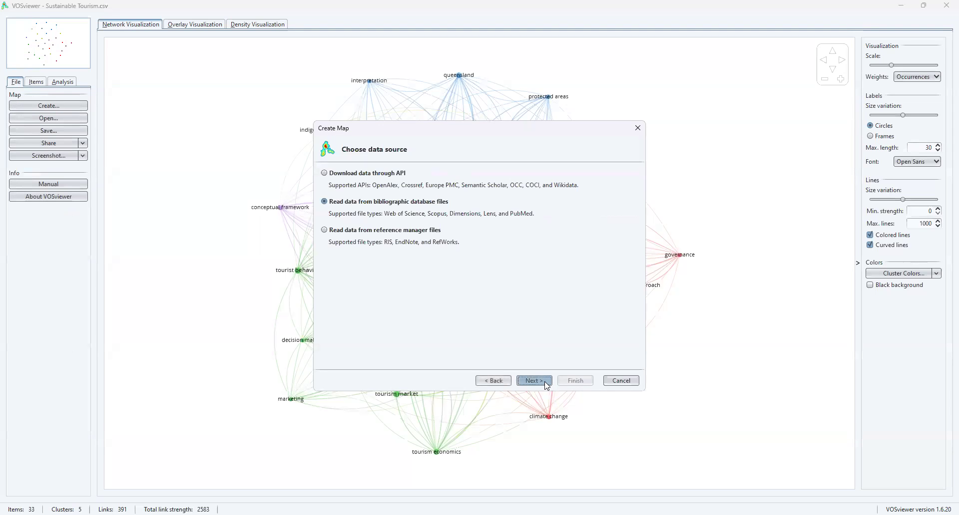
pyautogui.click(542, 382)
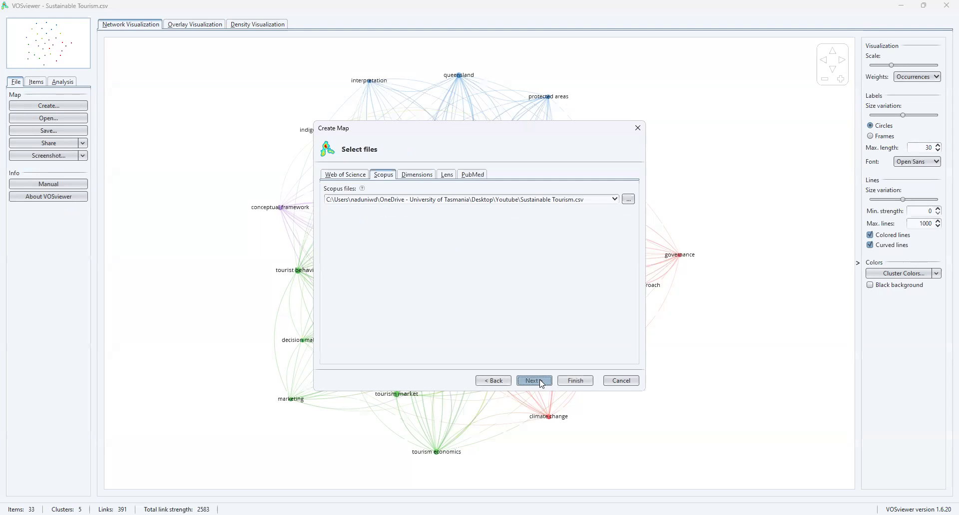
pyautogui.click(542, 382)
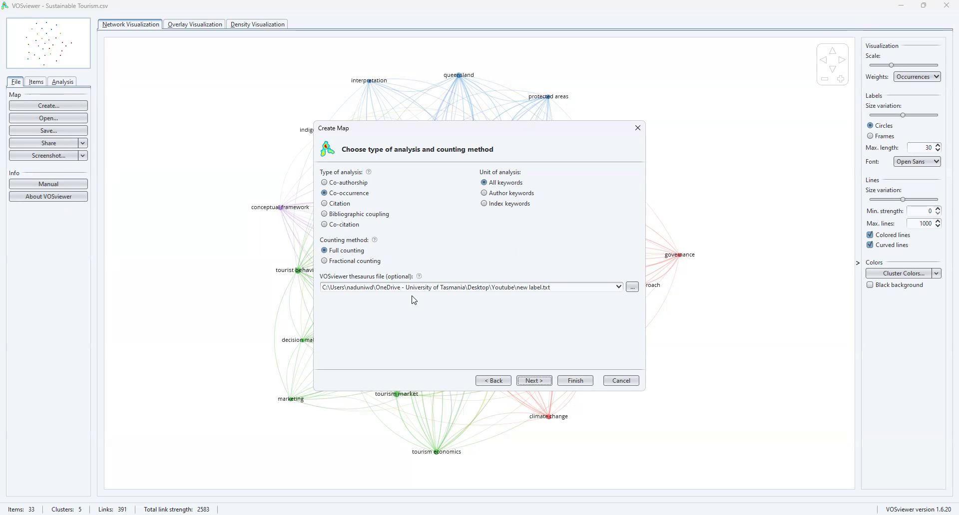
pyautogui.click(619, 381)
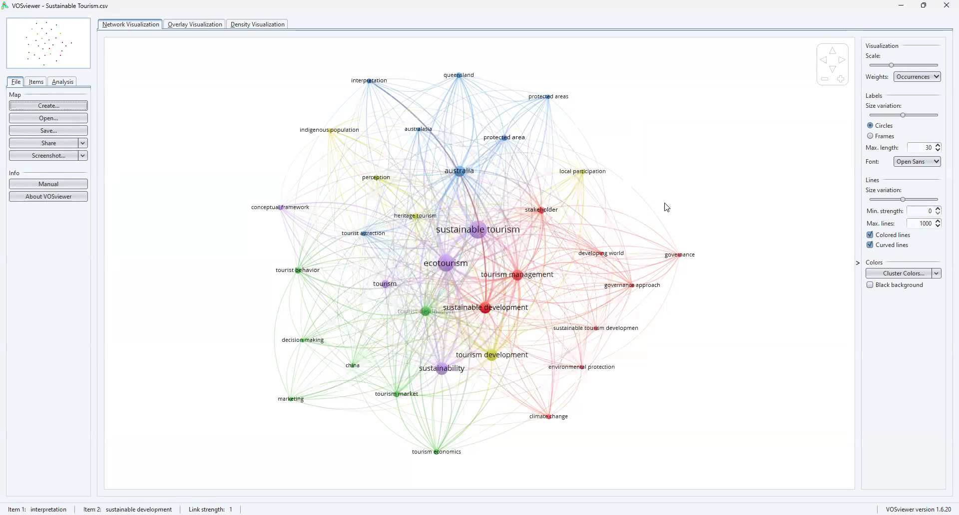